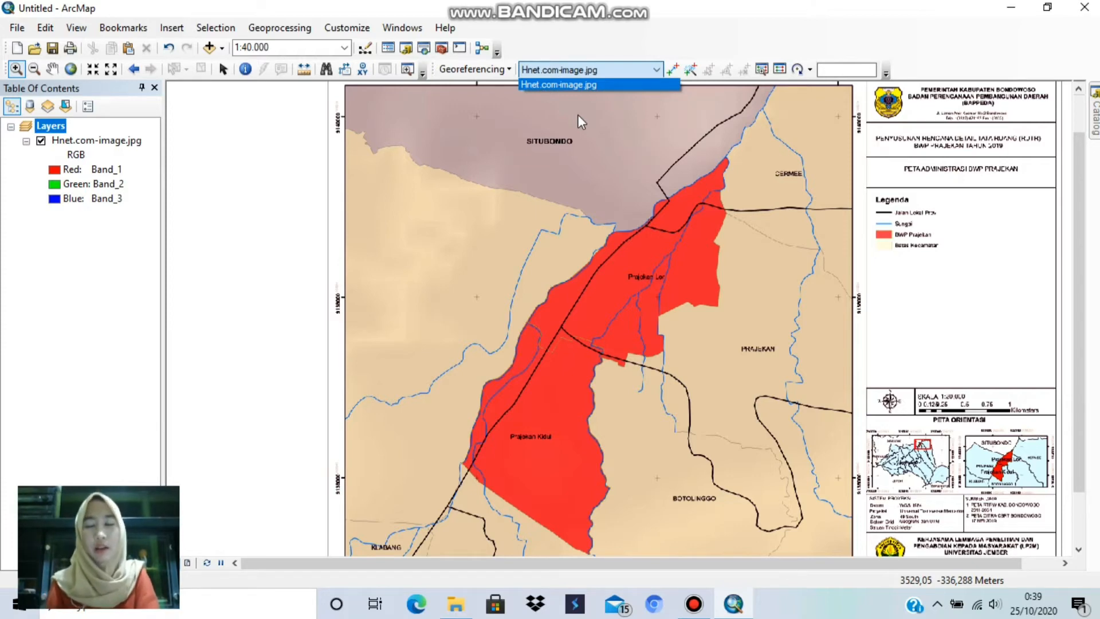
Step: Add the first georeferencing control point at the centre of the grid cross where 828000 and 9140000 meet, near the map's upper-left corner
click(231, 142)
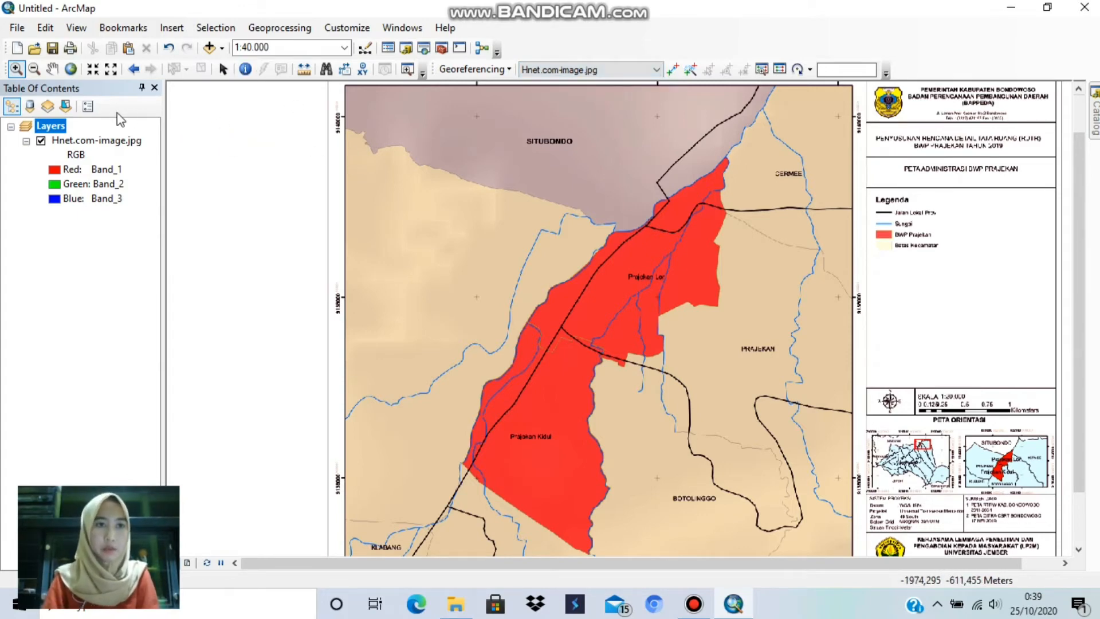
click(70, 69)
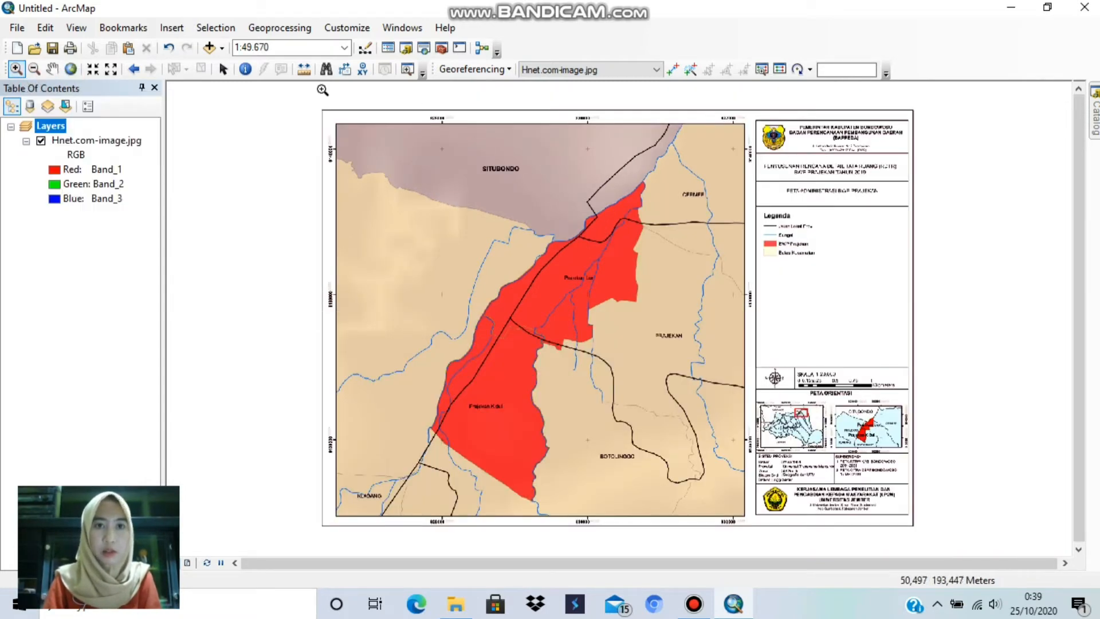
drag(298, 97, 471, 238)
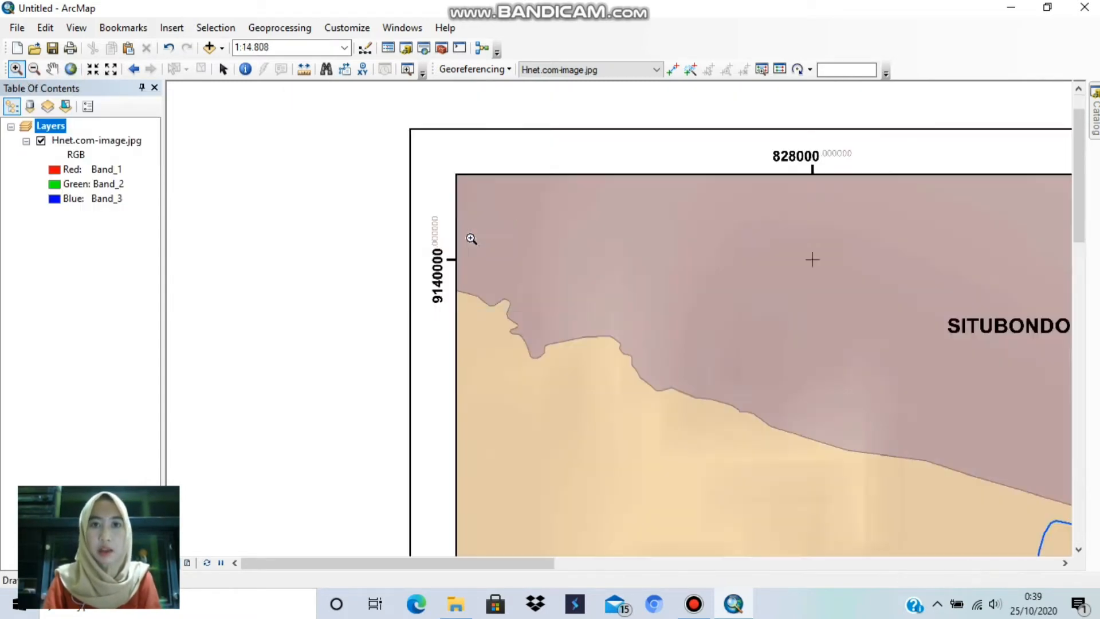
drag(368, 96, 892, 430)
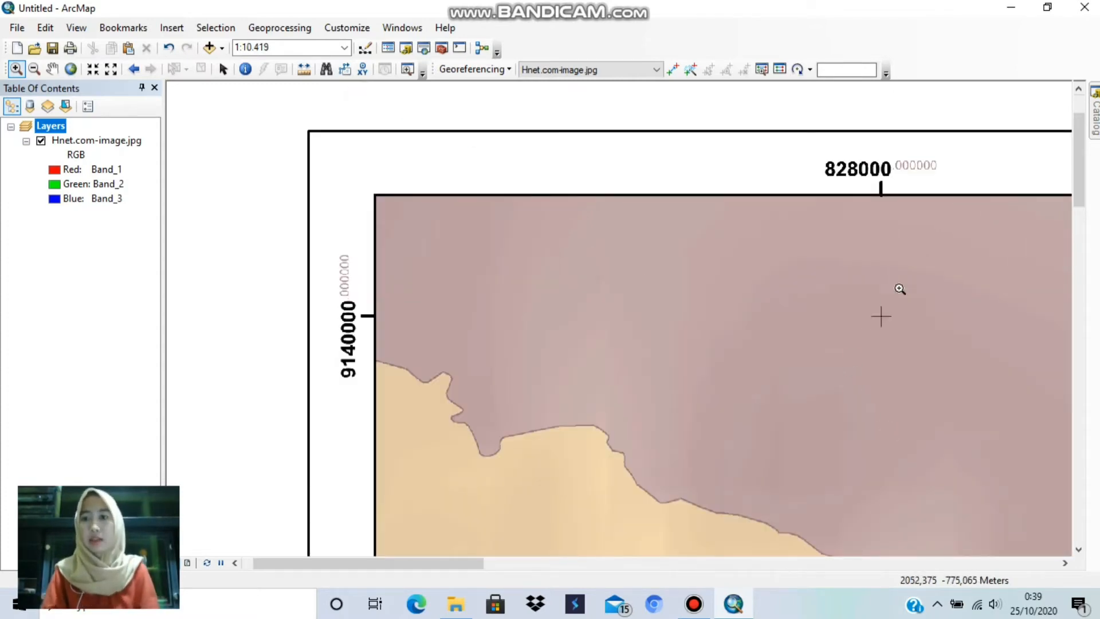
click(223, 69)
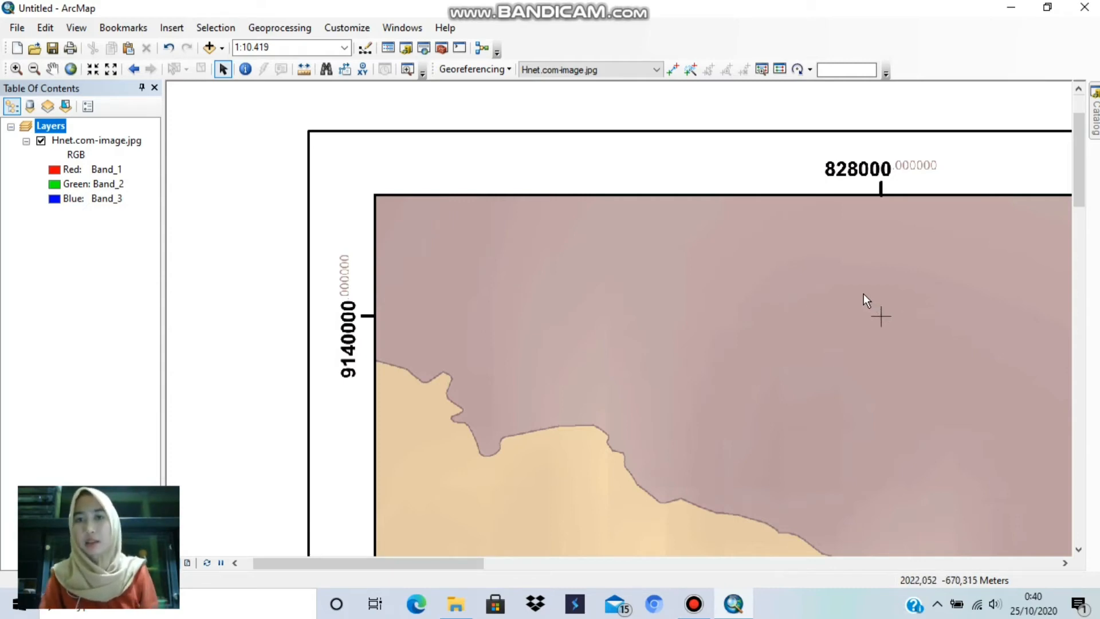
click(22, 68)
drag(859, 300, 924, 374)
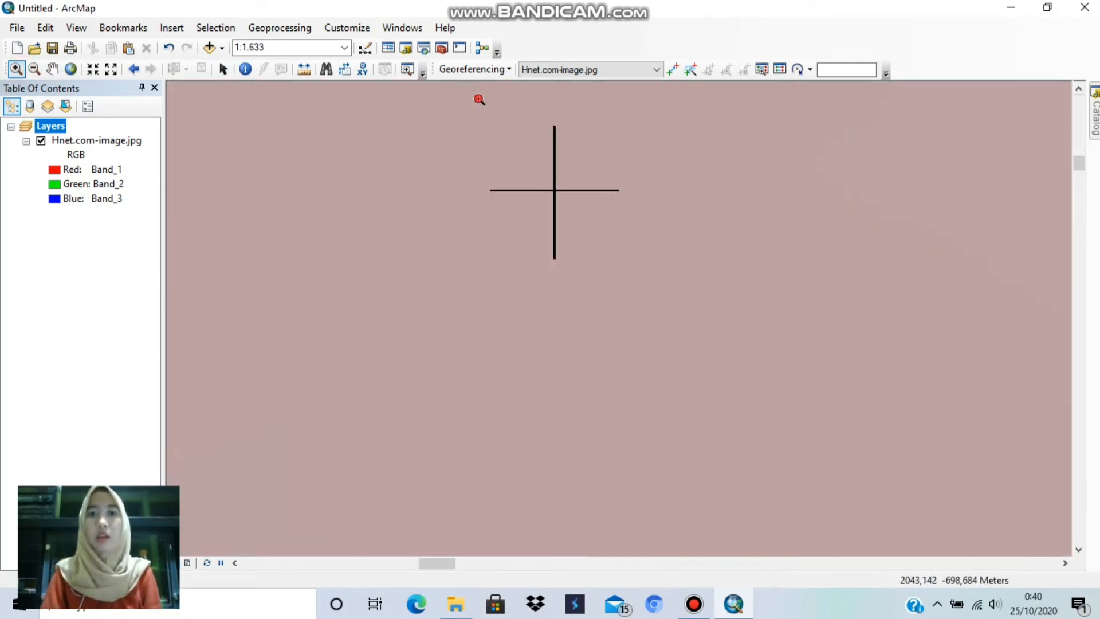
drag(479, 99, 639, 284)
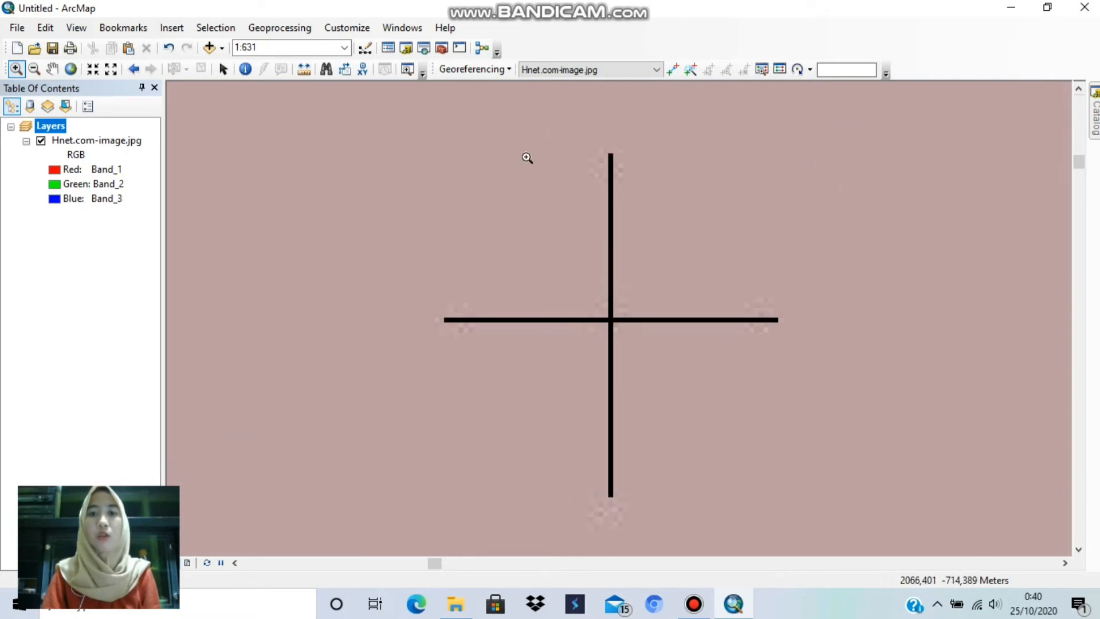
drag(375, 135, 799, 543)
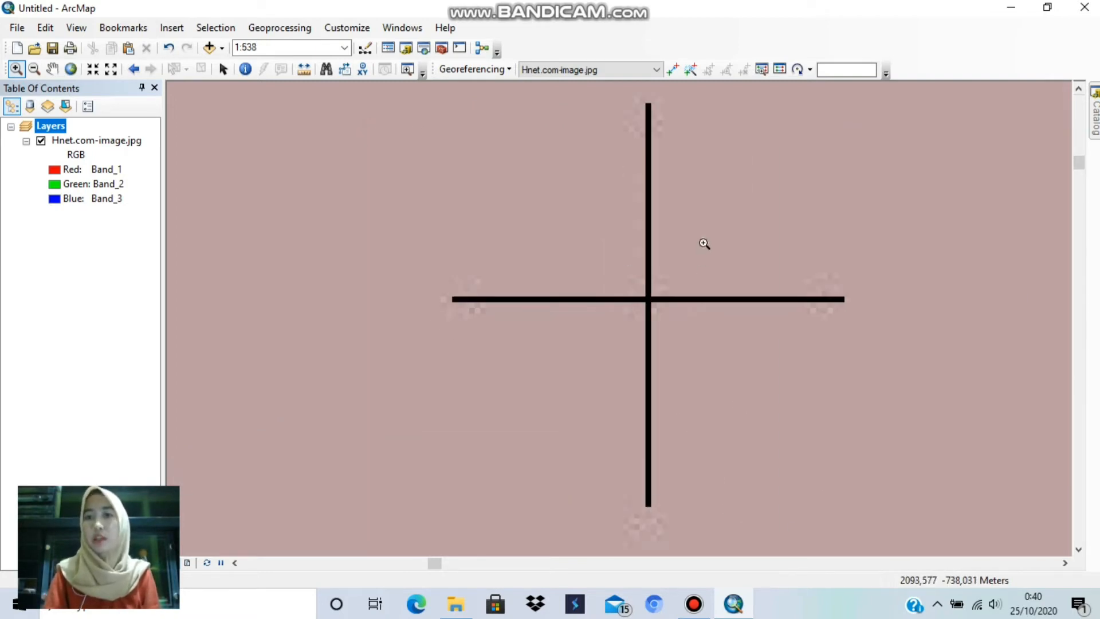
click(670, 73)
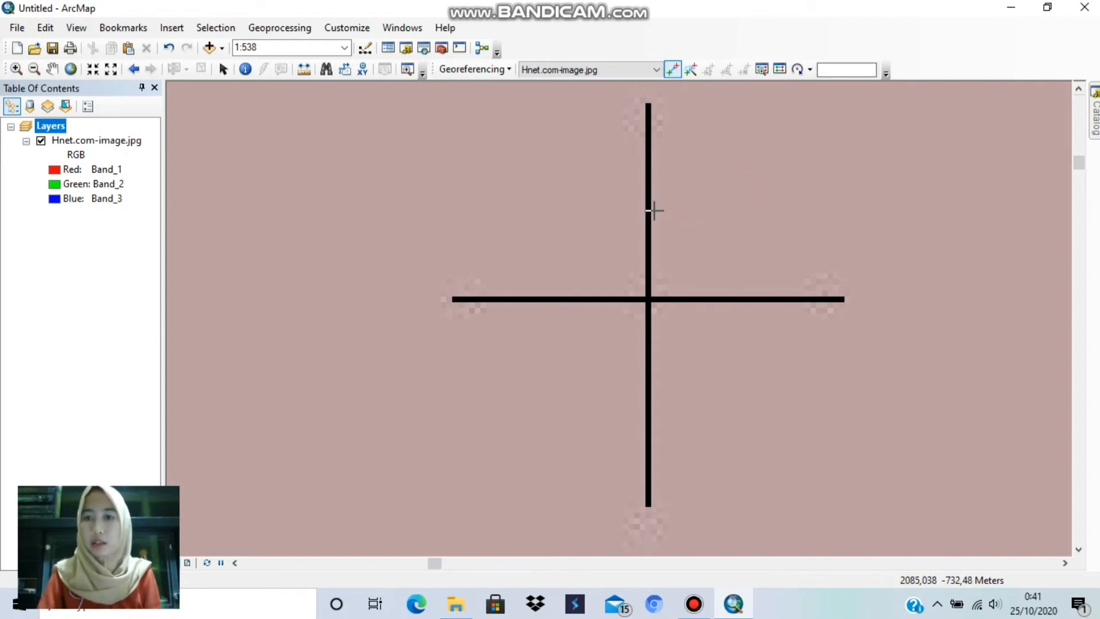
click(648, 299)
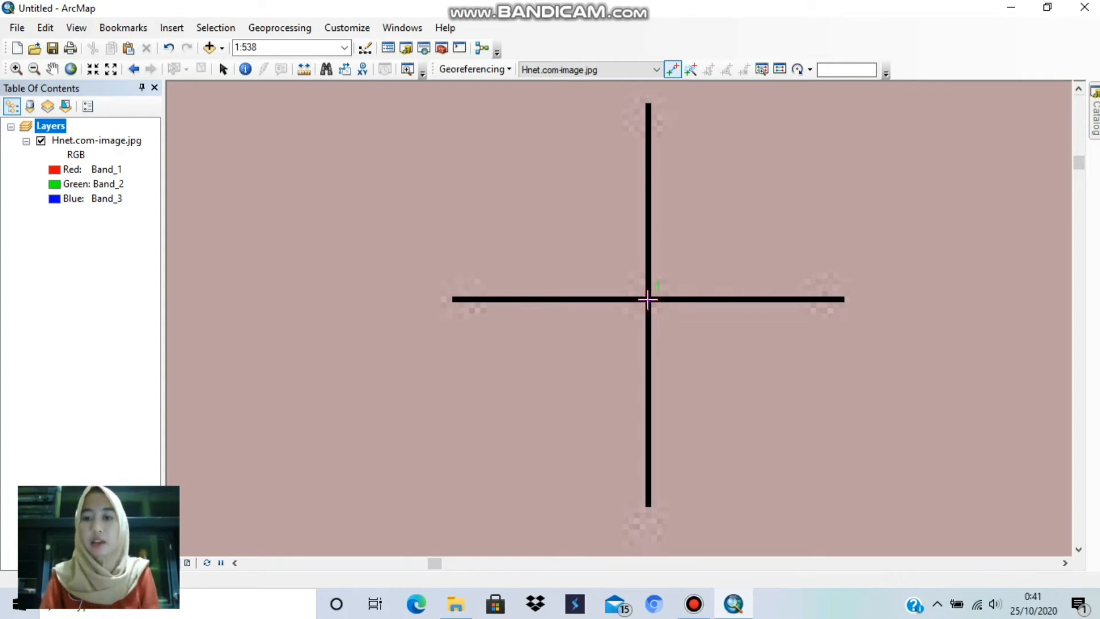
Step: Assign the first control point the target coordinates X 828000 and Y 9140000
right_click(647, 299)
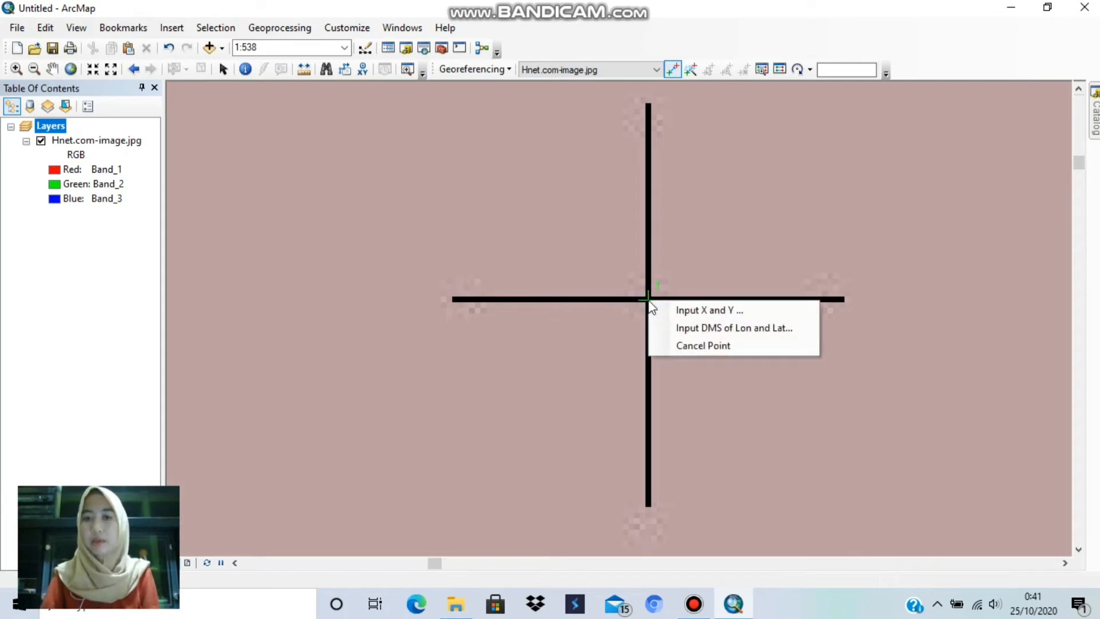
click(754, 315)
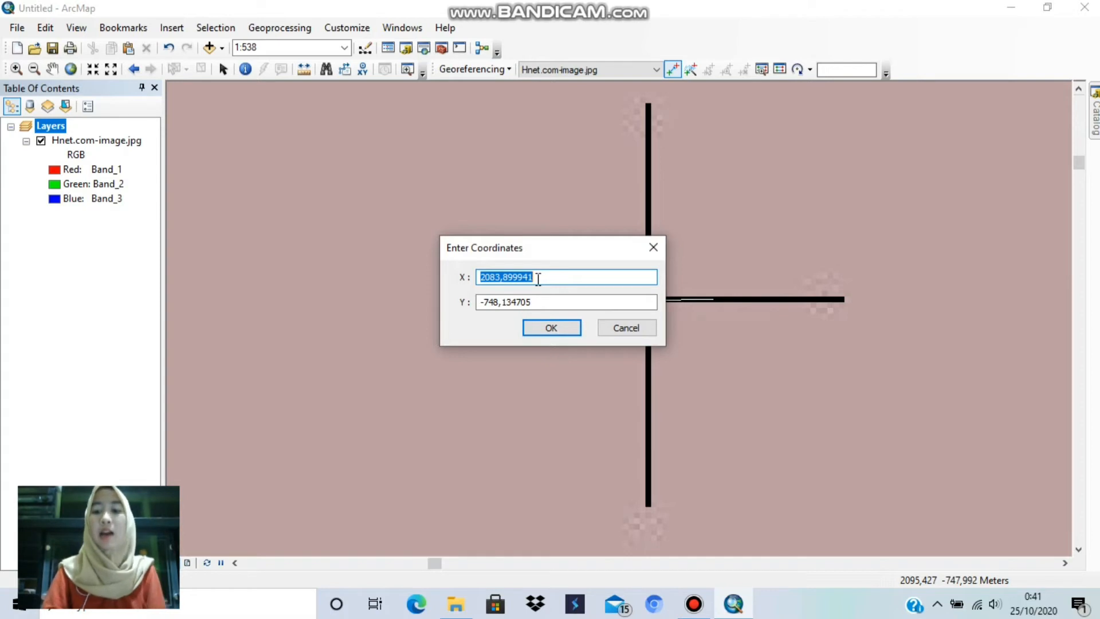
key(BackSpace)
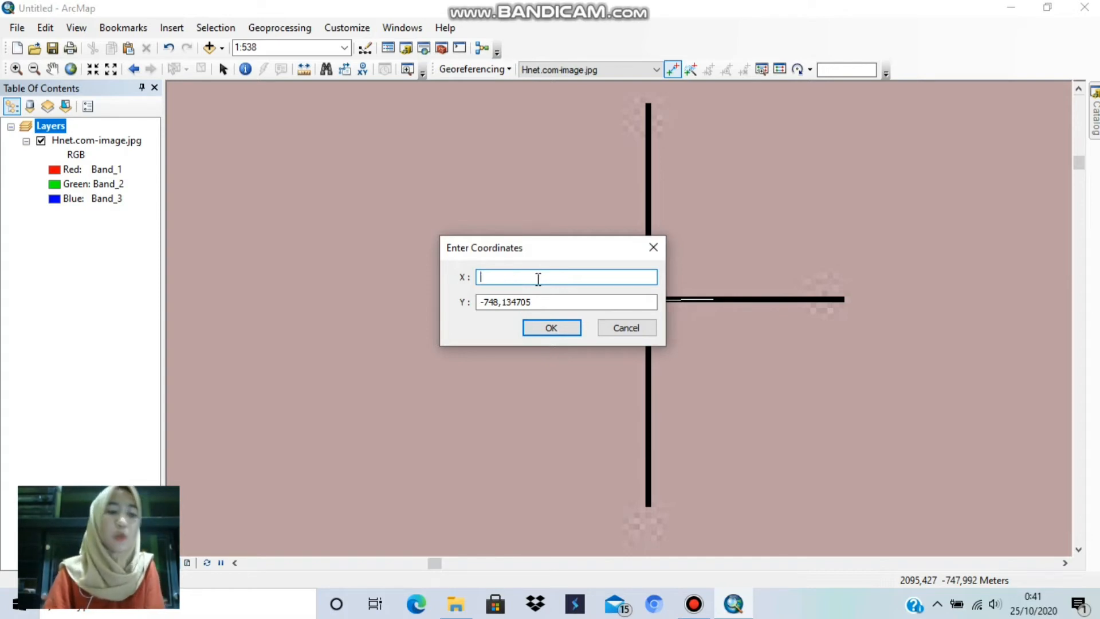
text(82)
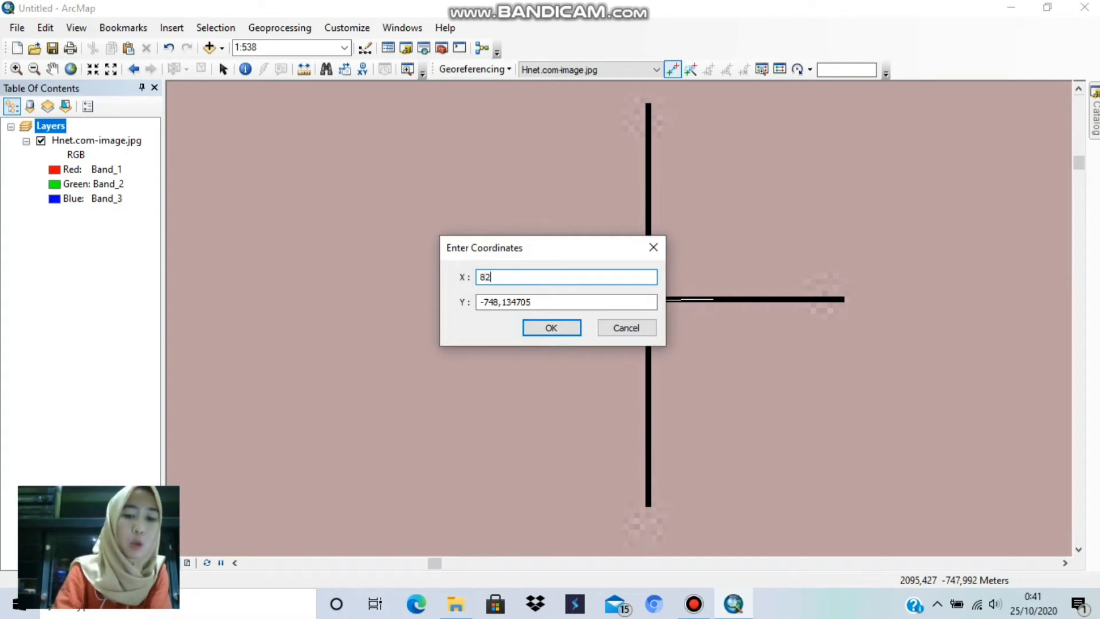
text(8000)
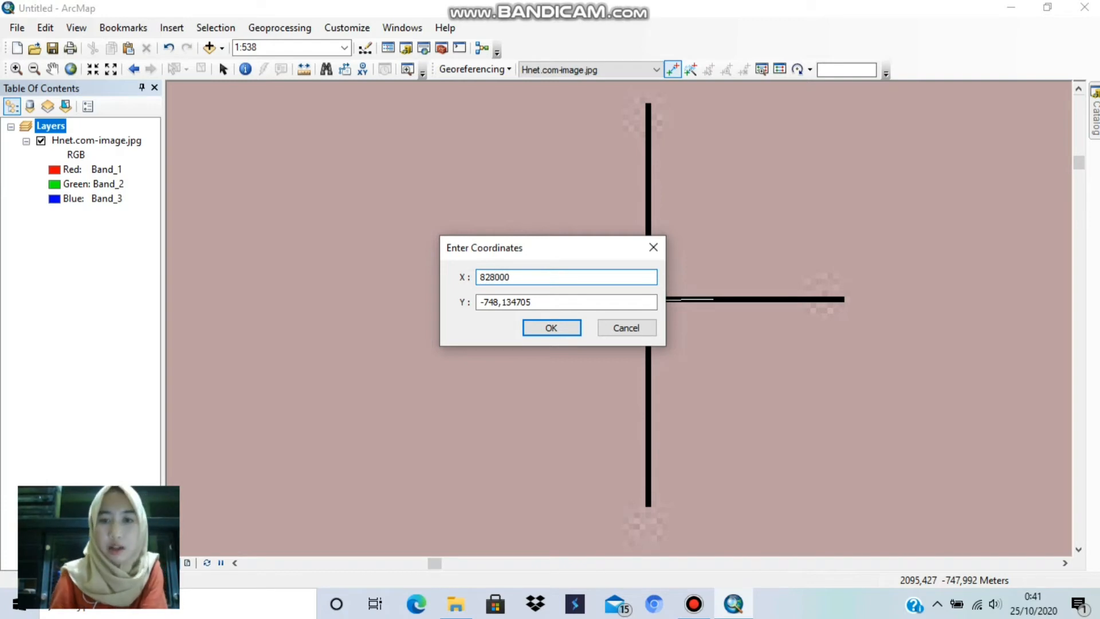
click(534, 306)
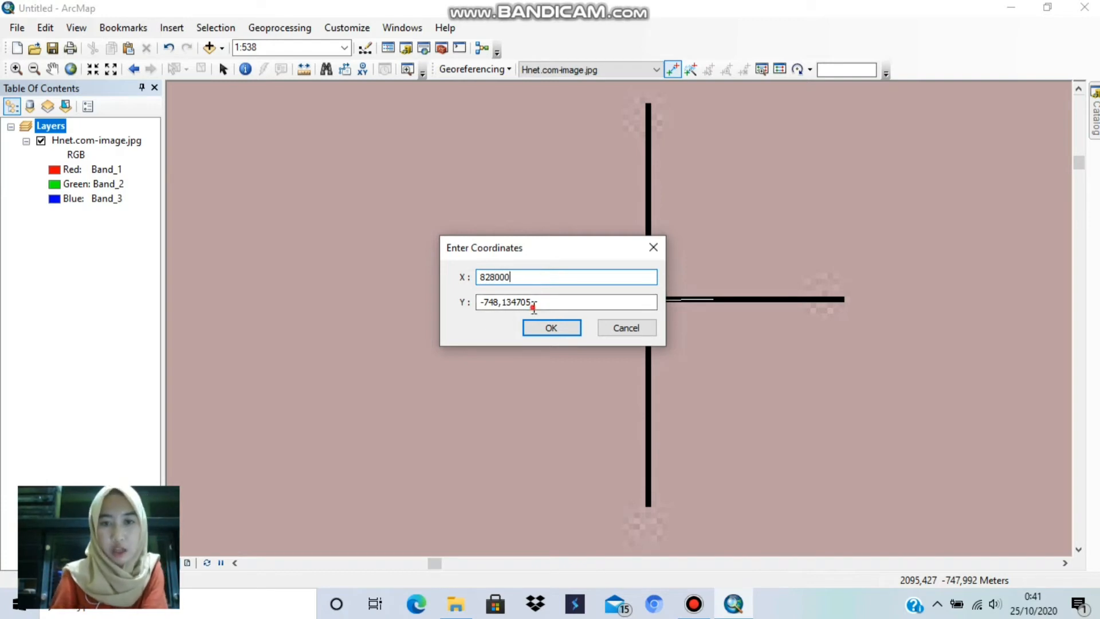
key(BackSpace)
key(BackSpace)
key(BackSpace)
key(BackSpace)
key(BackSpace)
key(BackSpace)
key(BackSpace)
key(BackSpace)
key(BackSpace)
key(BackSpace)
key(BackSpace)
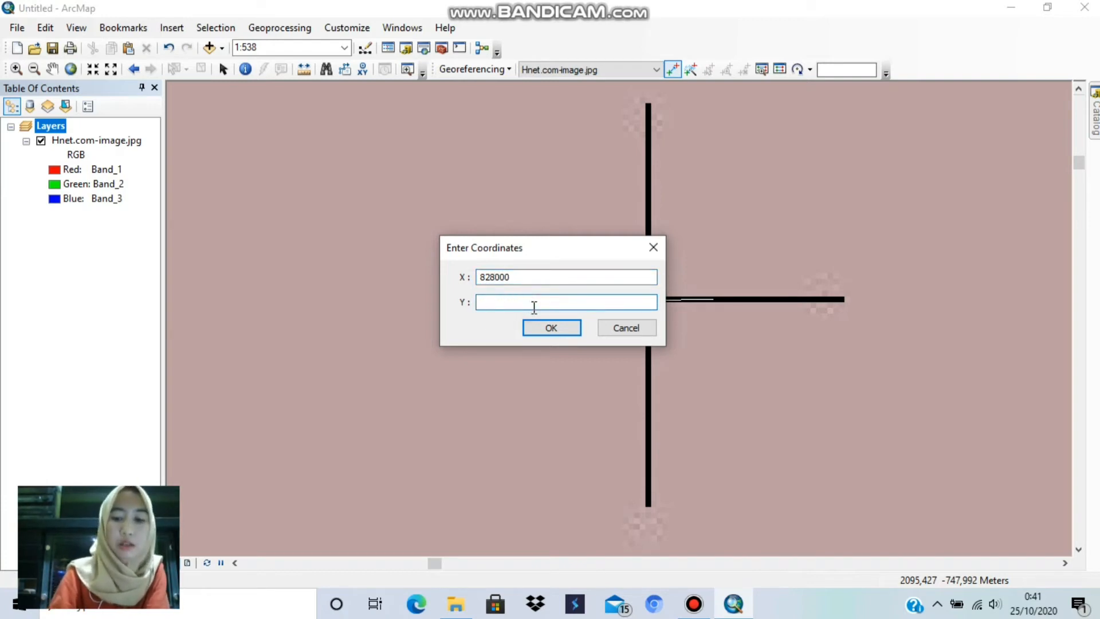
text(9)
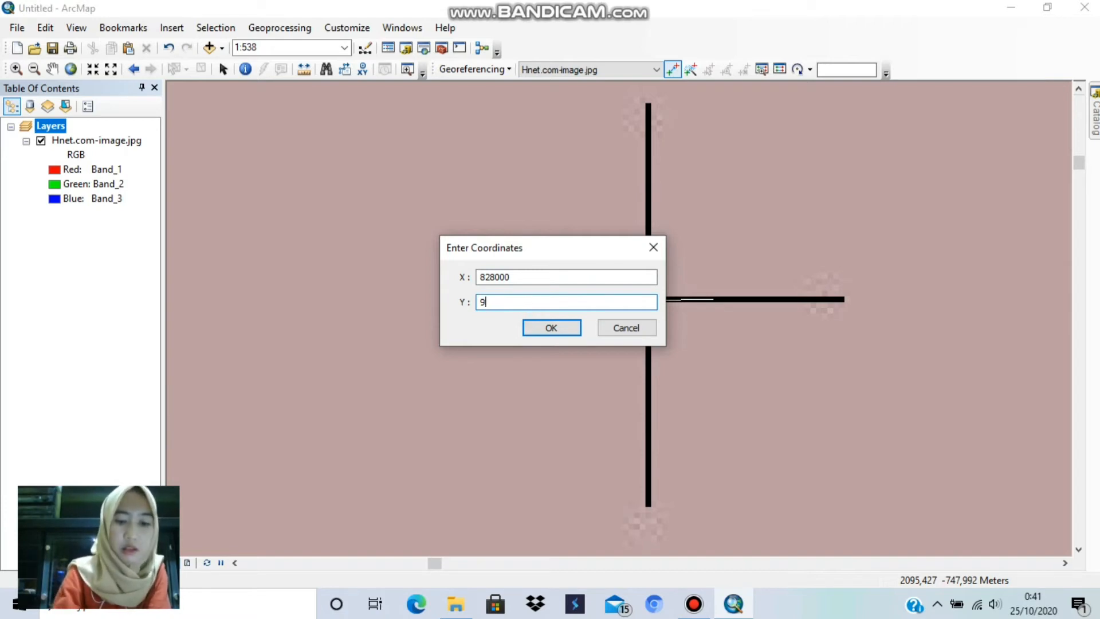
text(140)
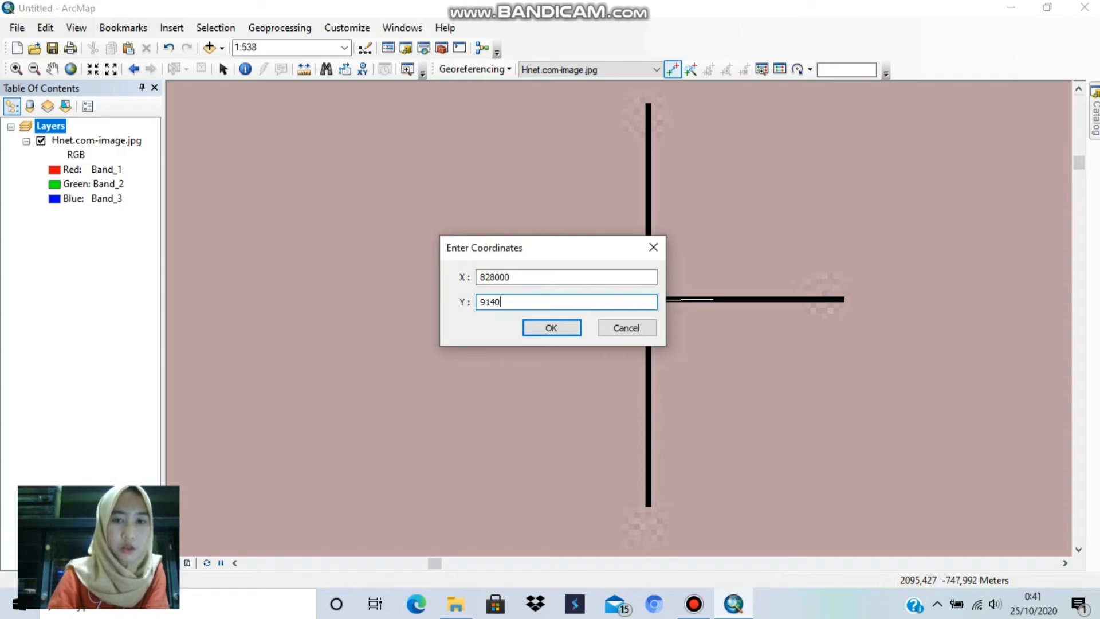
text(000)
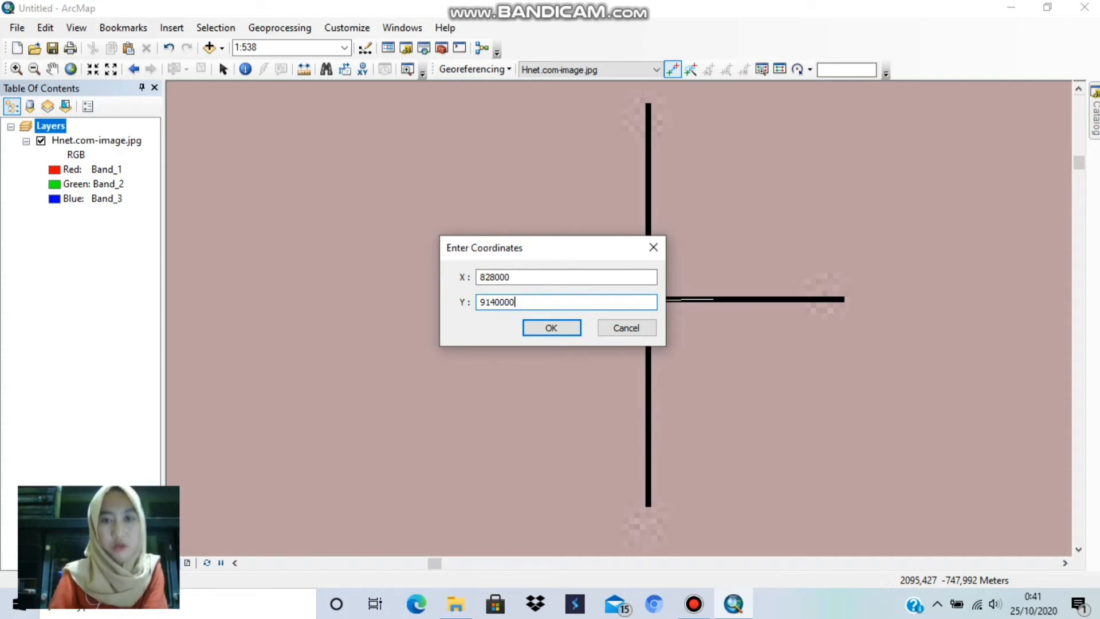
click(552, 329)
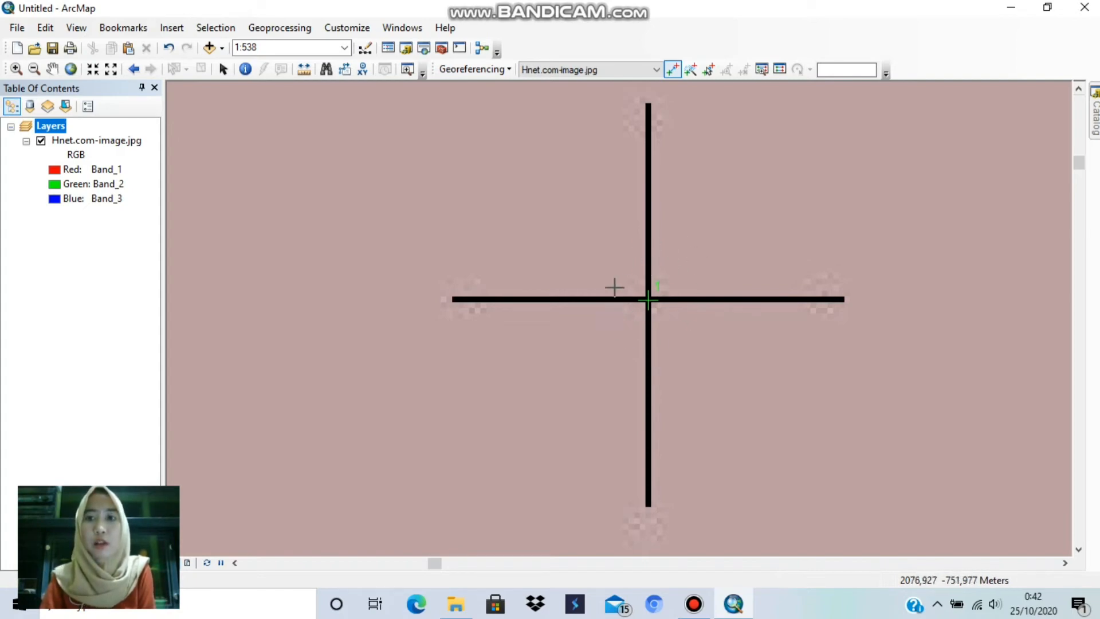
Step: Add a second control point at the centre of the grid cross where 828000 and 9136000 meet, near the map's lower-left corner
click(70, 69)
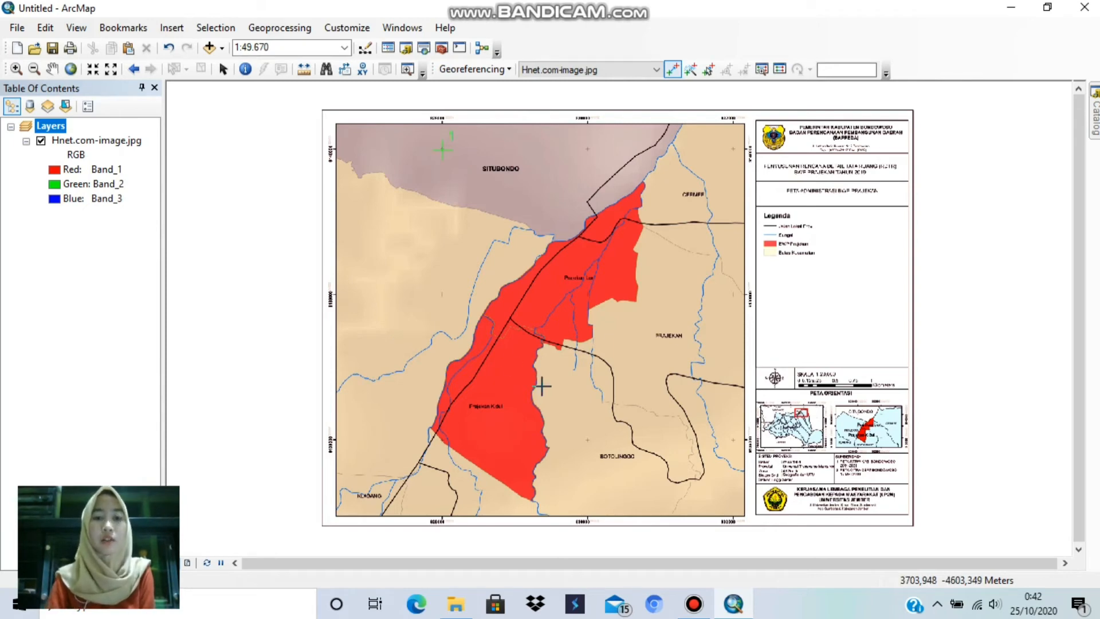
click(16, 69)
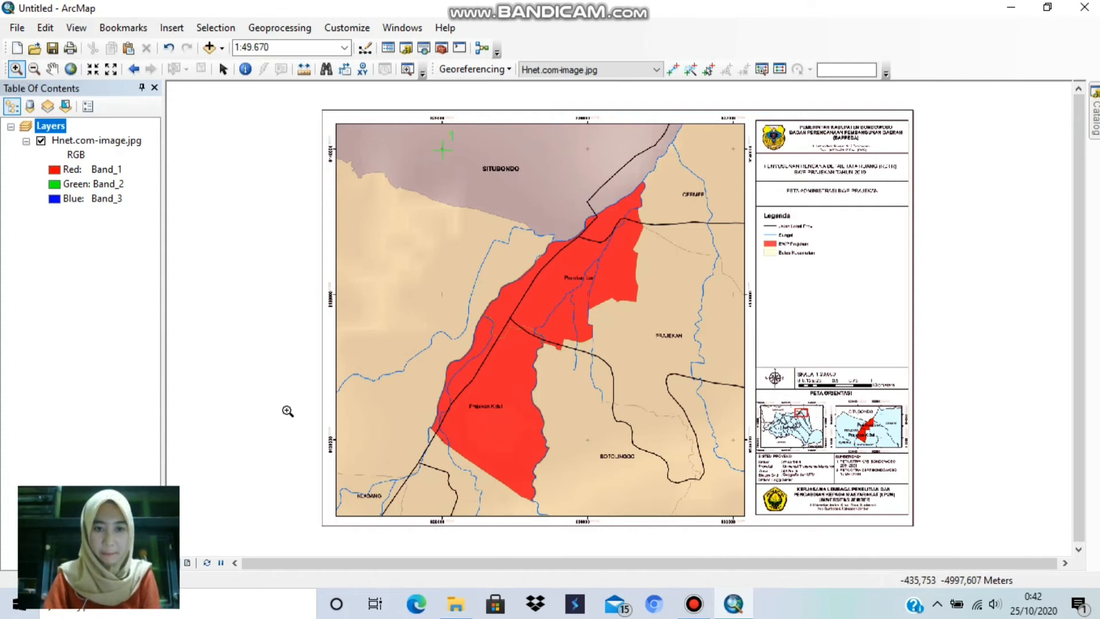
drag(288, 411, 472, 545)
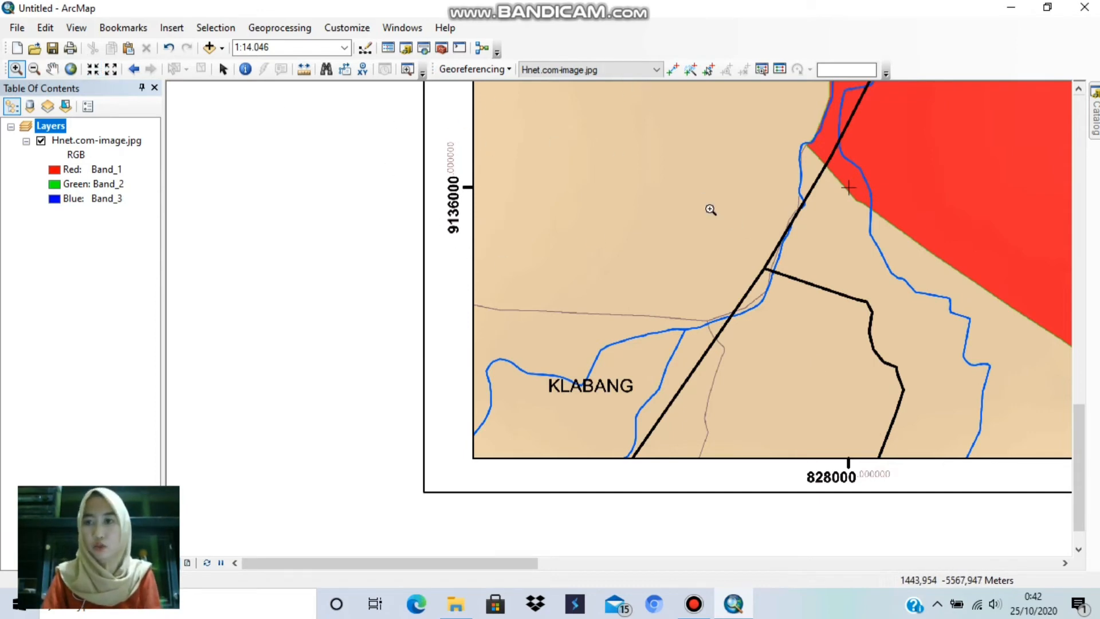
drag(819, 161, 875, 229)
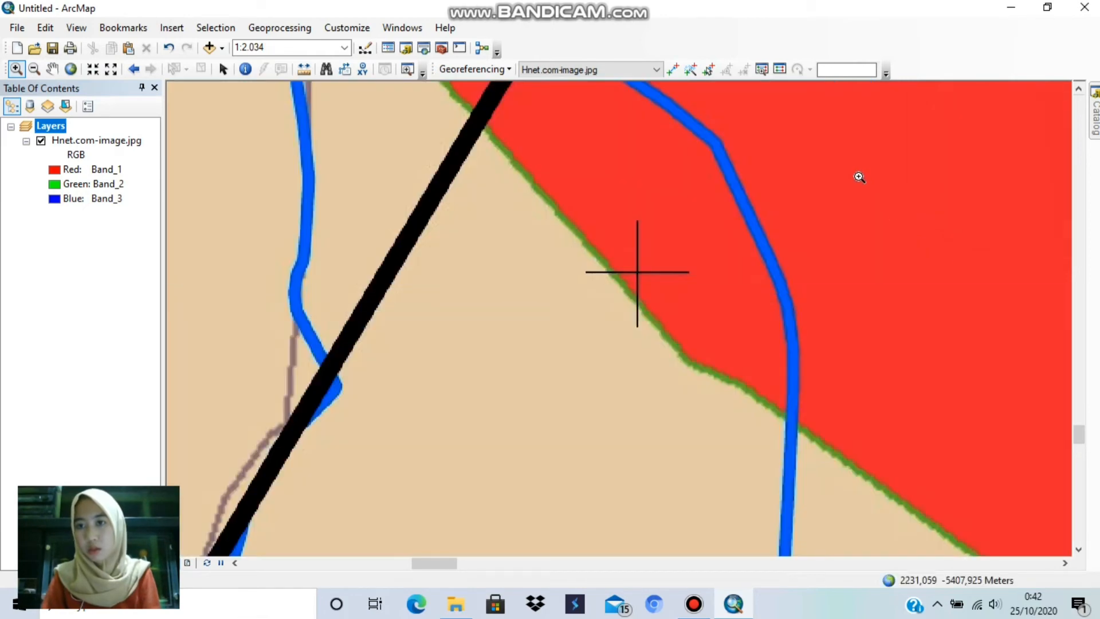
drag(538, 189, 723, 351)
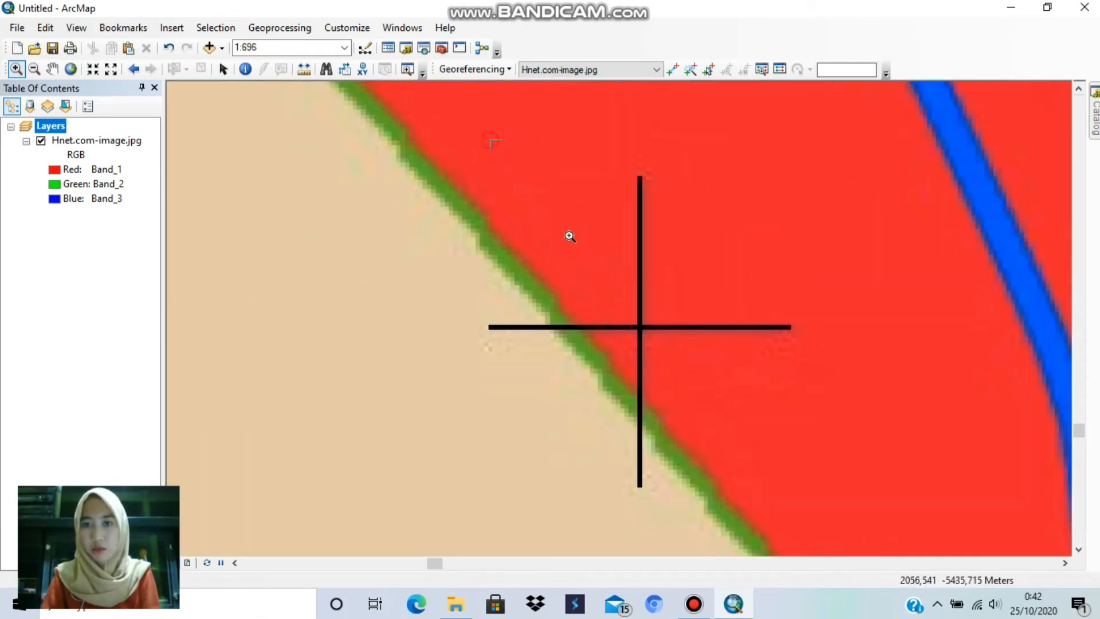
drag(490, 140, 789, 461)
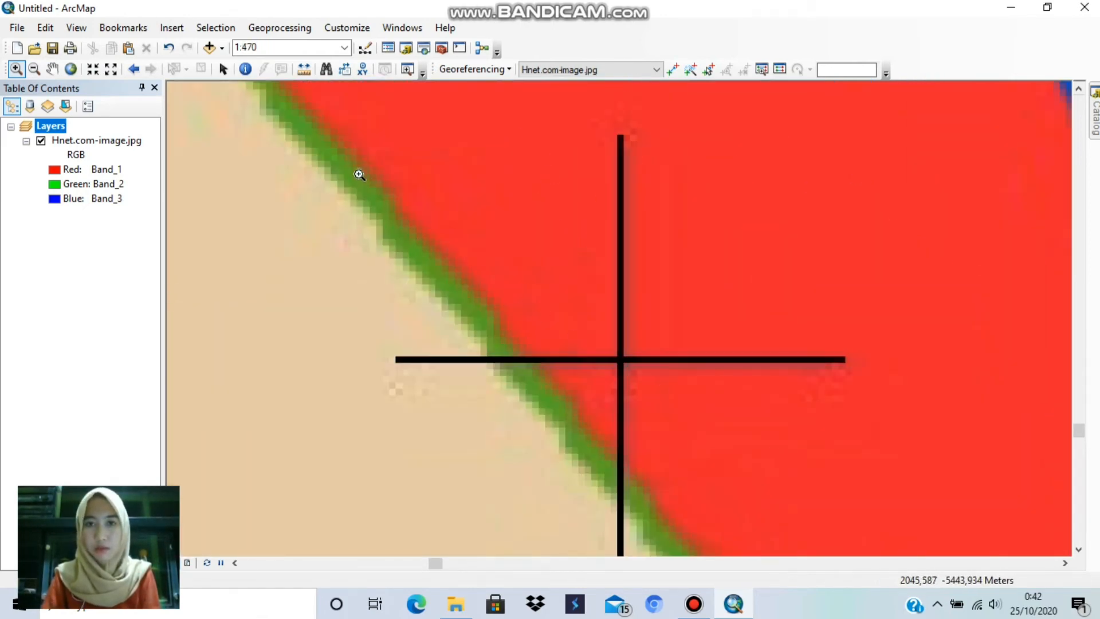
drag(252, 111, 837, 578)
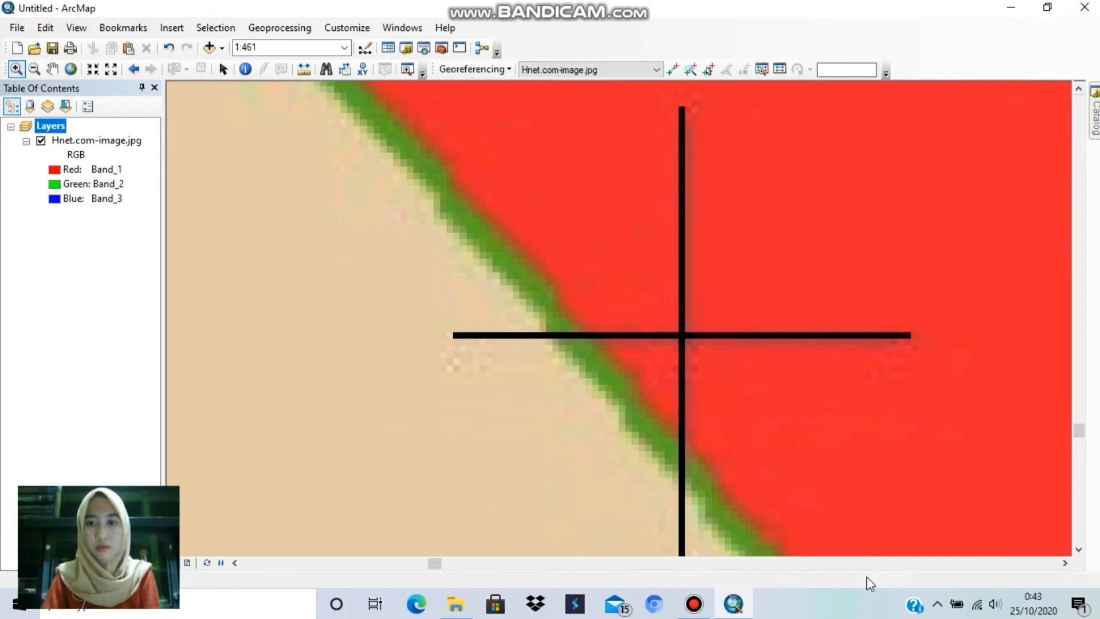
drag(402, 98, 956, 593)
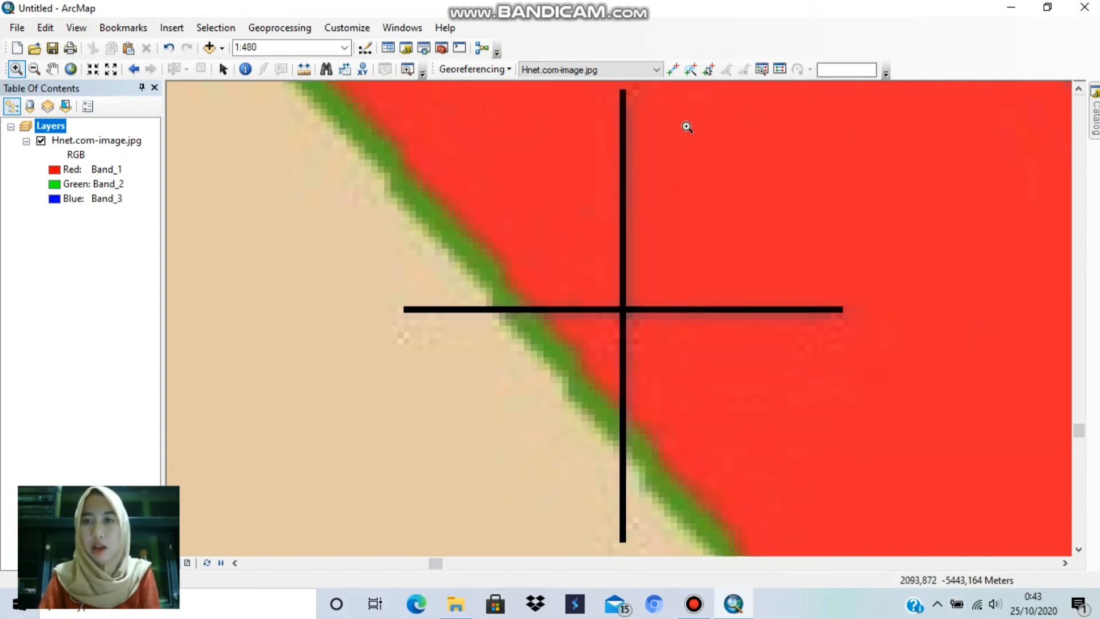
click(674, 72)
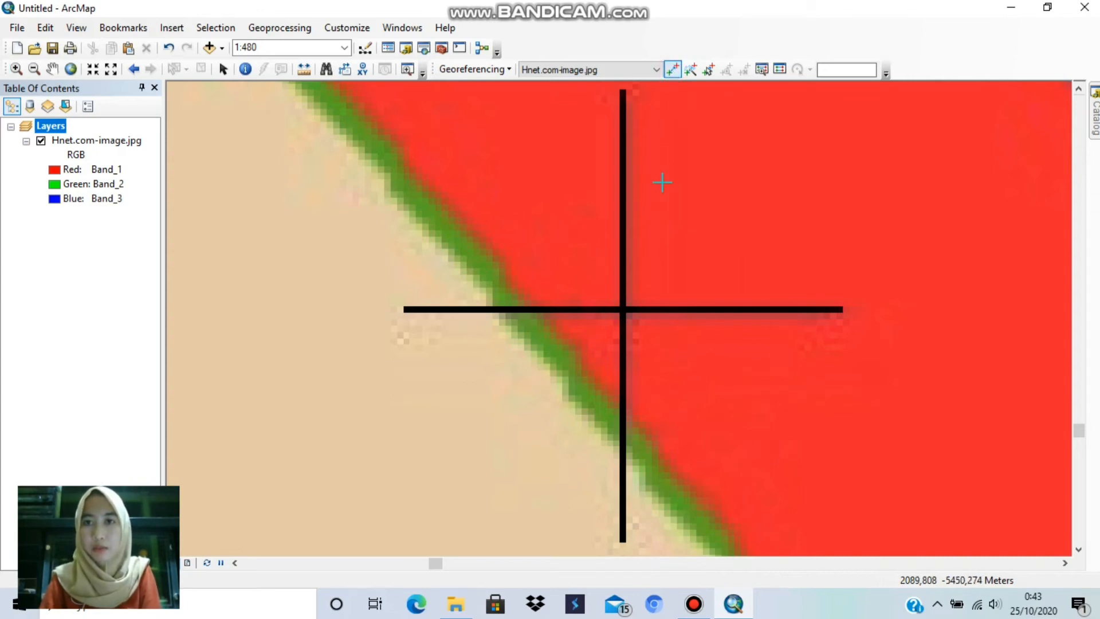
click(623, 311)
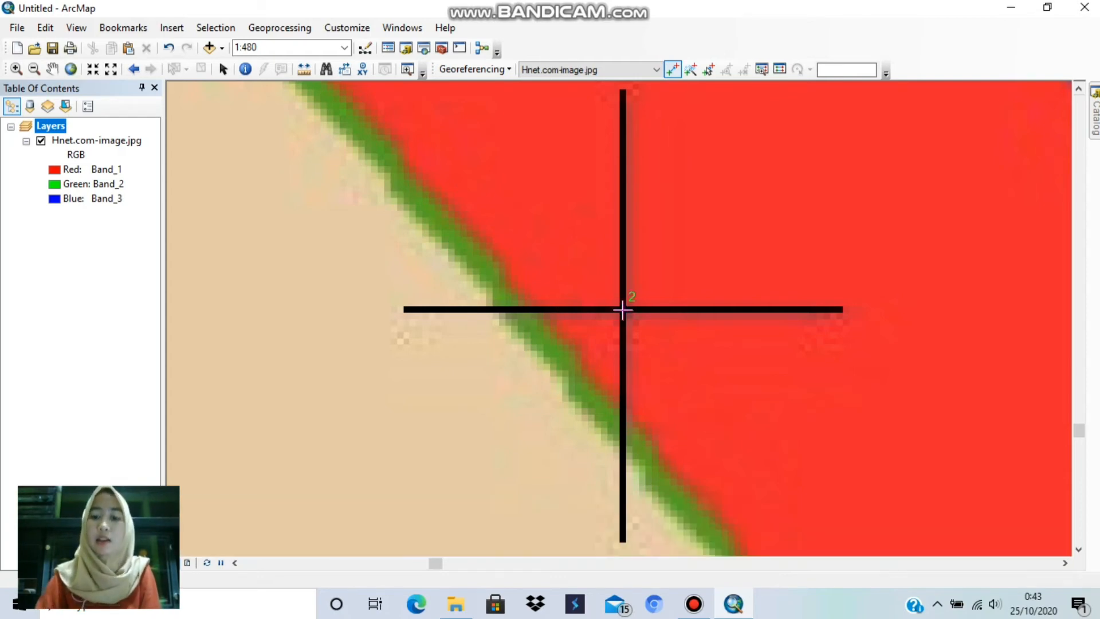
Step: Assign the second control point the target coordinates X 828000 and Y 9136000
right_click(622, 310)
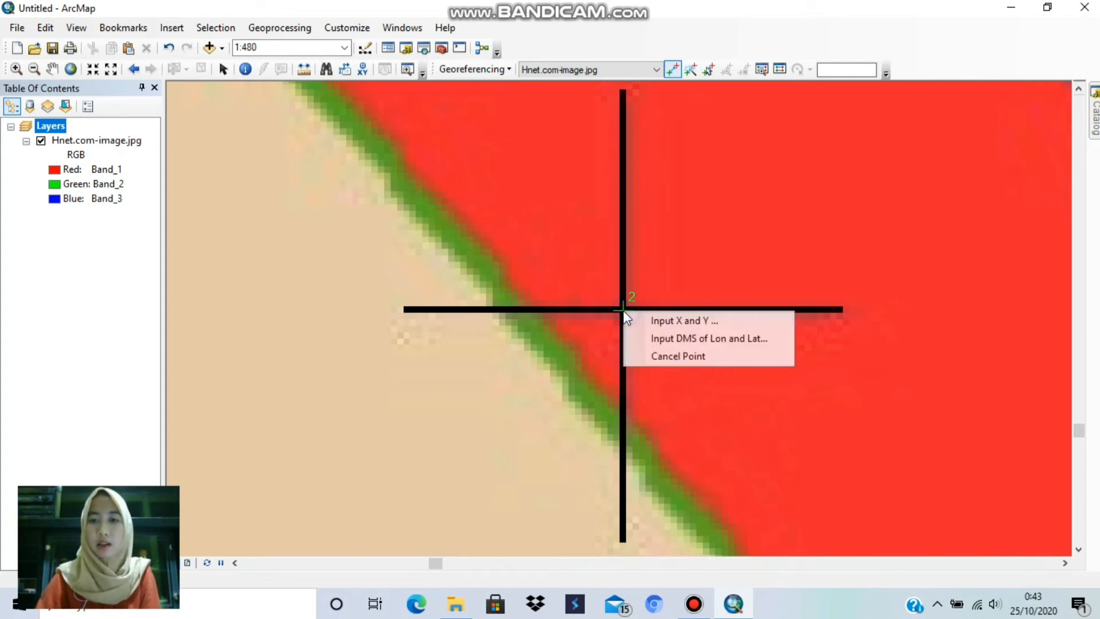
click(674, 314)
key(BackSpace)
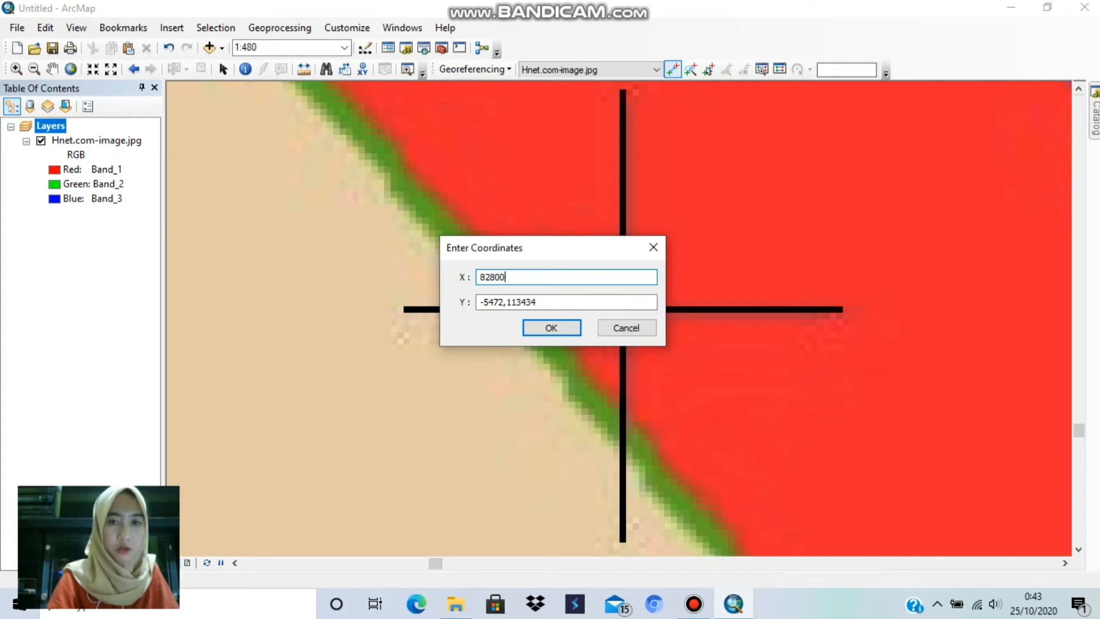
click(566, 302)
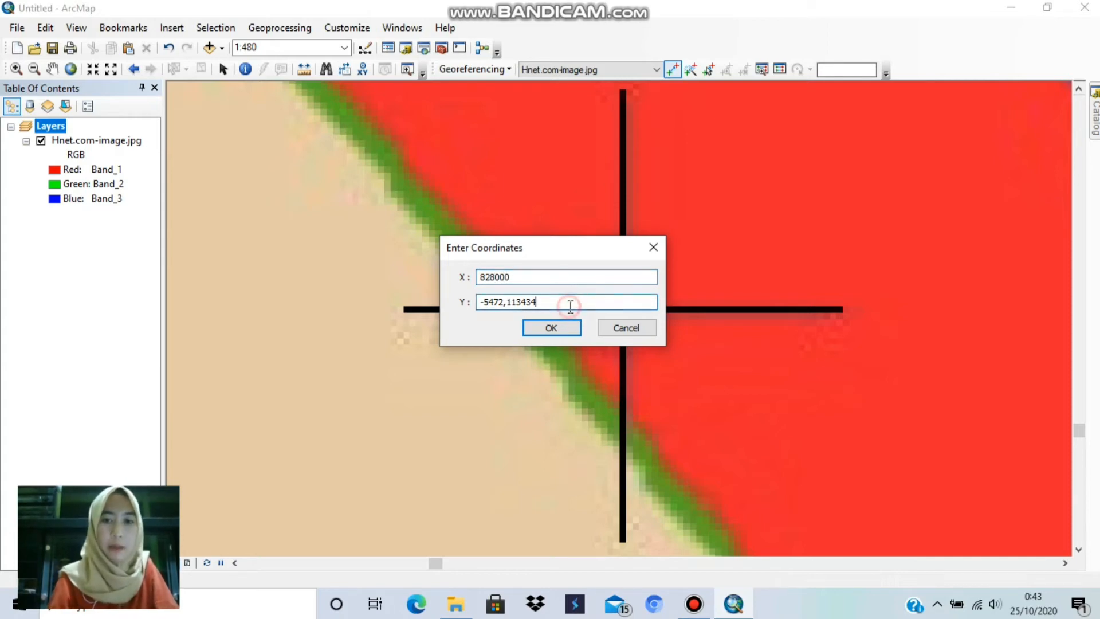
key(BackSpace)
key(BackSpace)
key(BackSpace)
key(BackSpace)
key(BackSpace)
key(BackSpace)
key(BackSpace)
key(BackSpace)
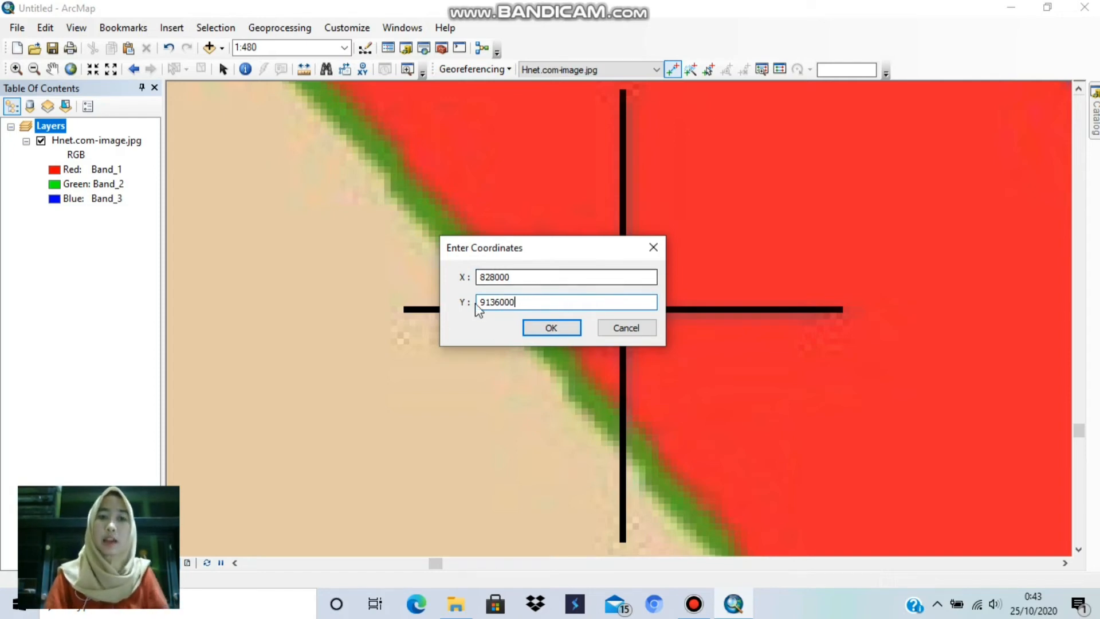
click(566, 330)
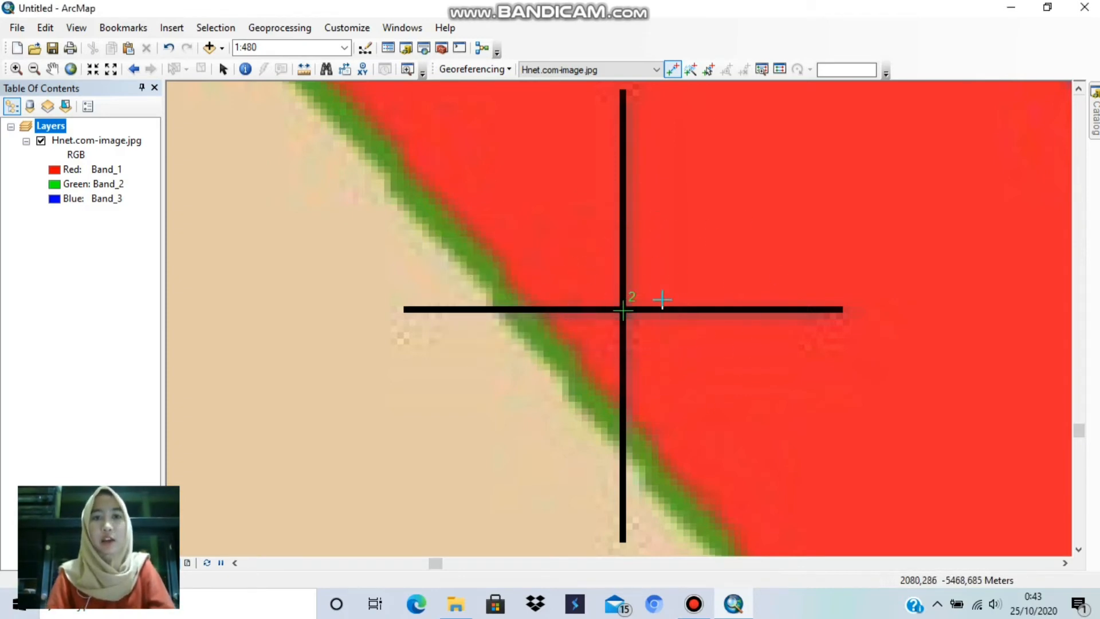
Step: Add a third control point at the centre of the grid cross where 832000 and 9140000 meet, near the map's upper-right corner
click(71, 69)
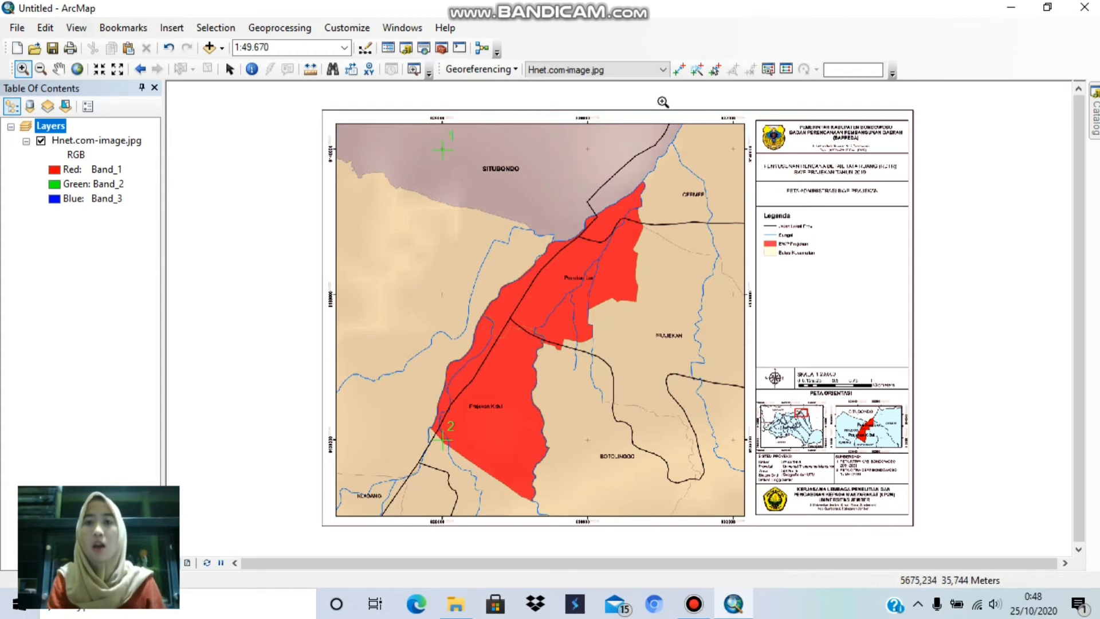
drag(645, 100, 768, 215)
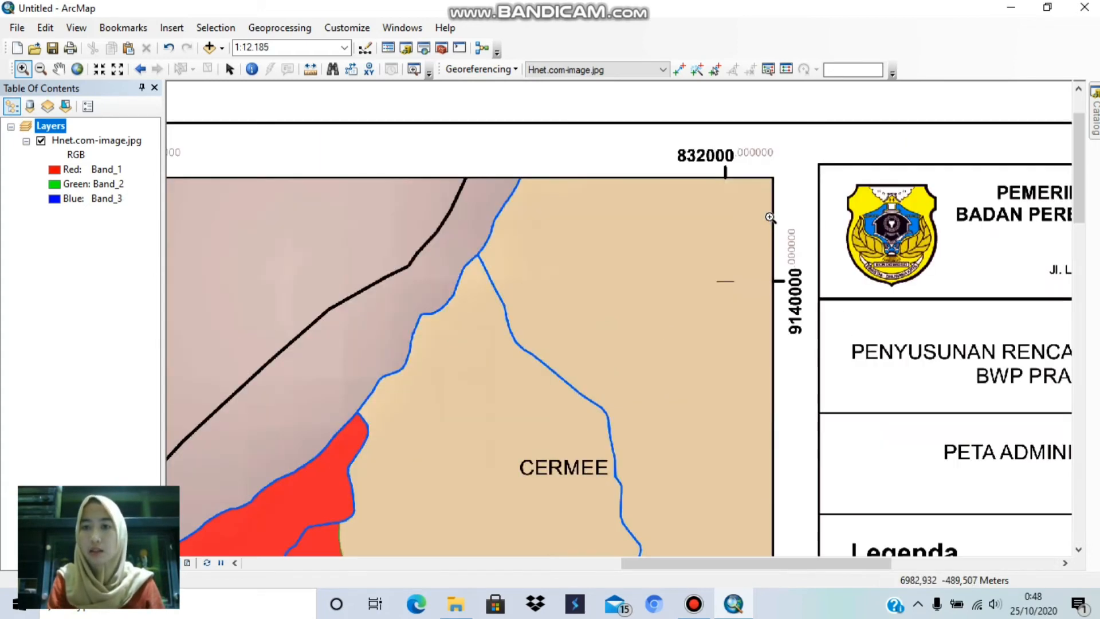
drag(485, 108, 812, 397)
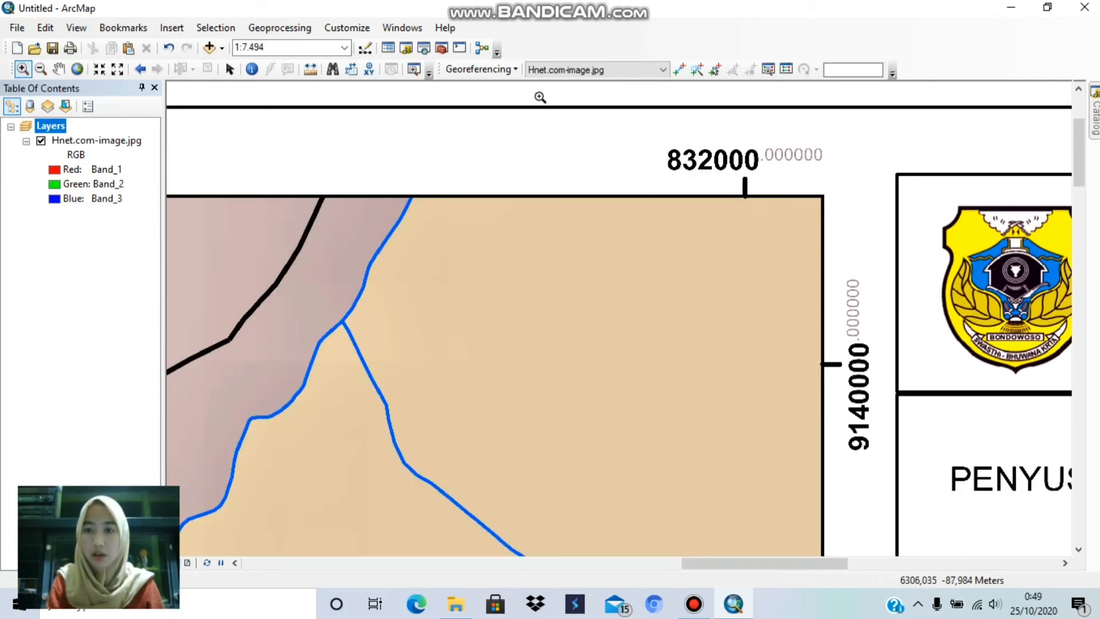
drag(510, 101, 885, 519)
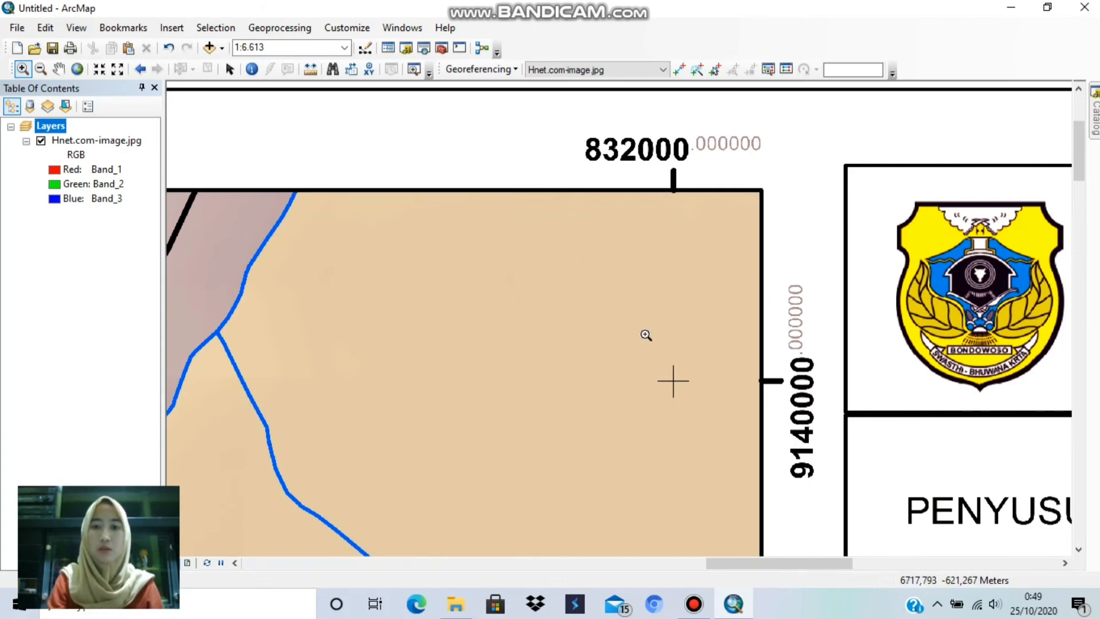
drag(632, 347, 724, 438)
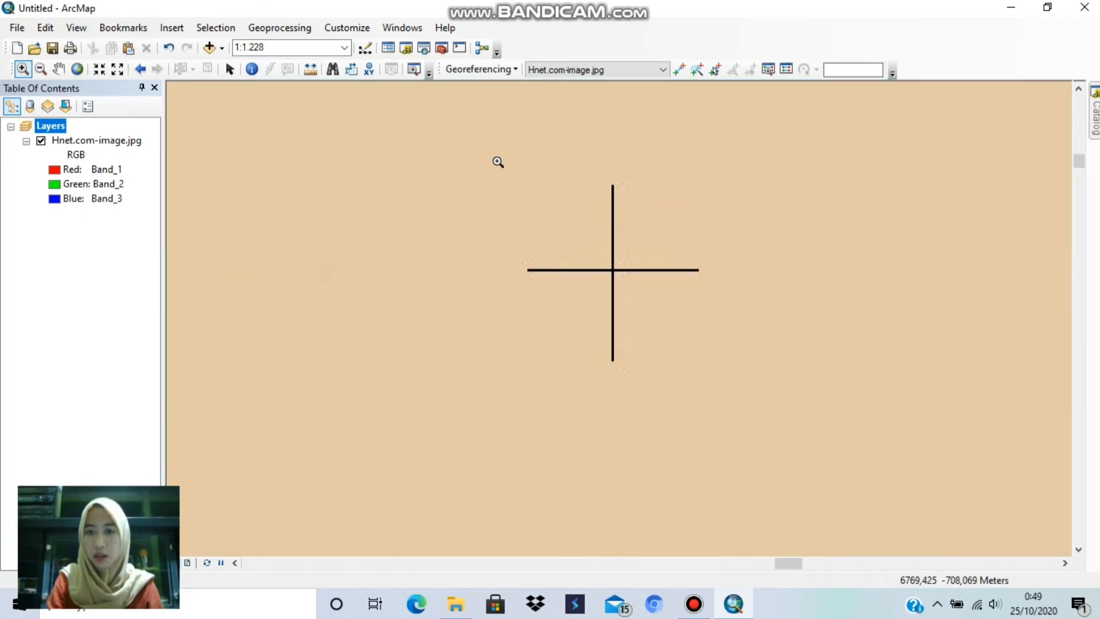
drag(461, 115, 763, 431)
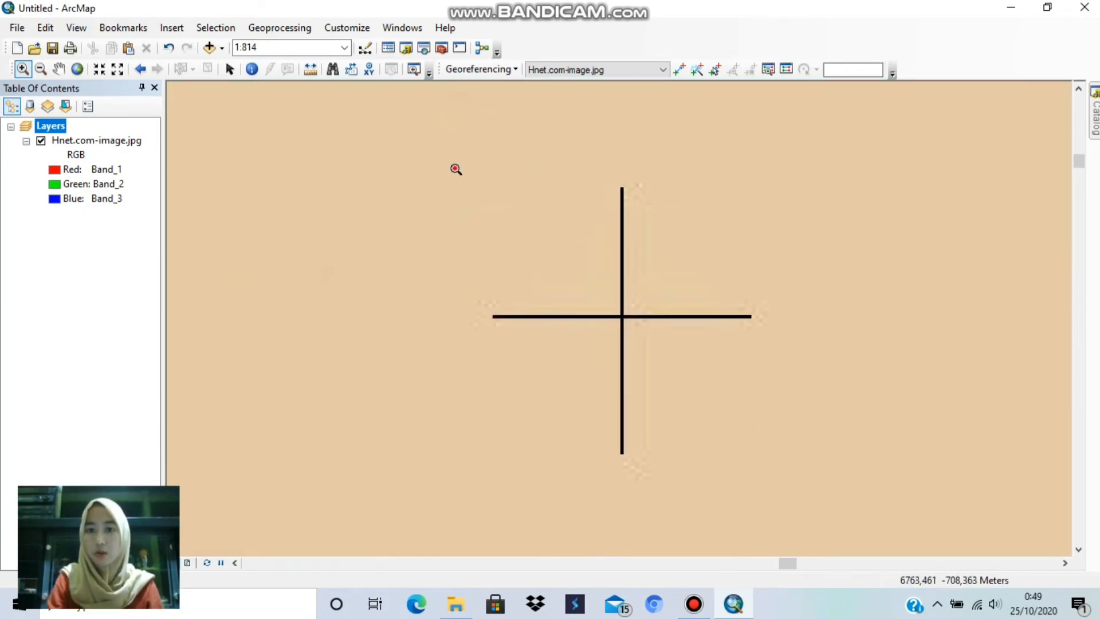
drag(792, 499, 792, 501)
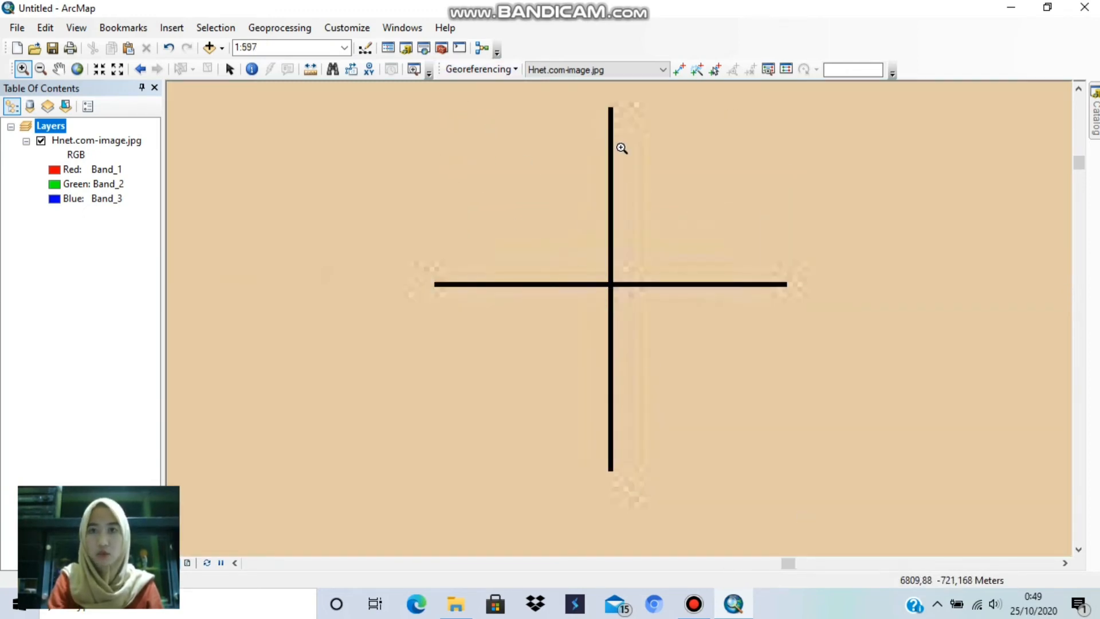
click(676, 74)
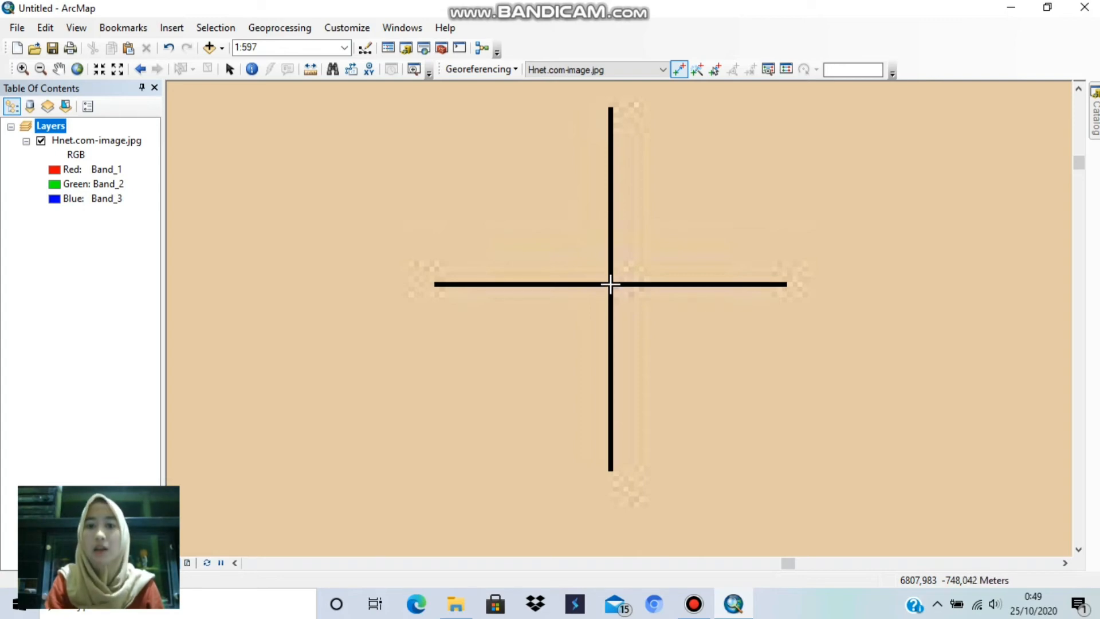
click(610, 284)
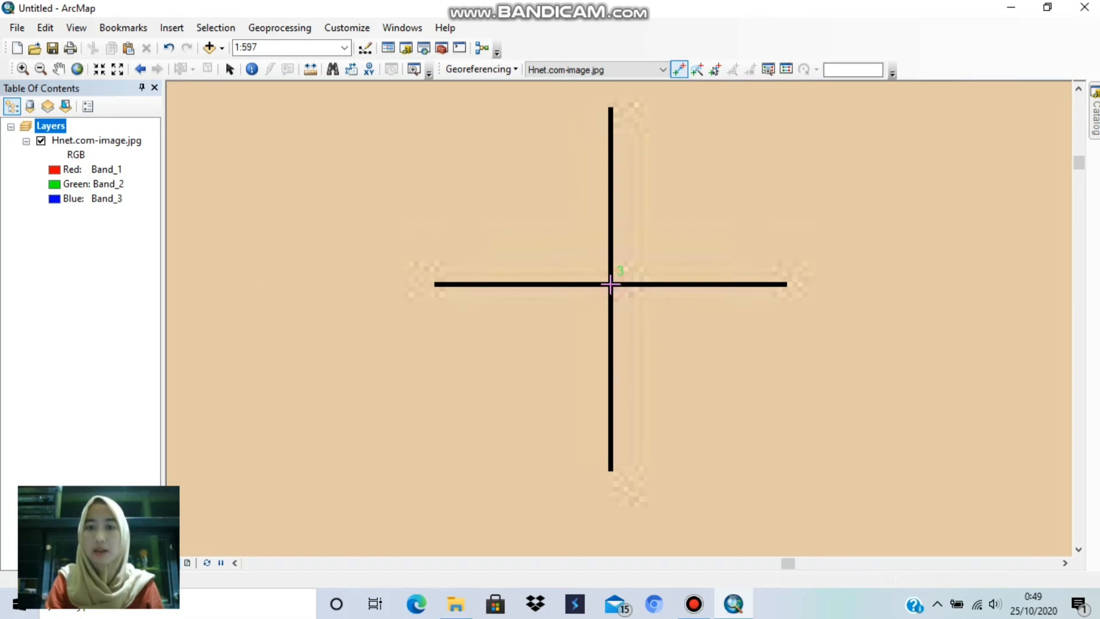
Step: Assign the third control point the target coordinates X 832000 and Y 9140000
right_click(611, 283)
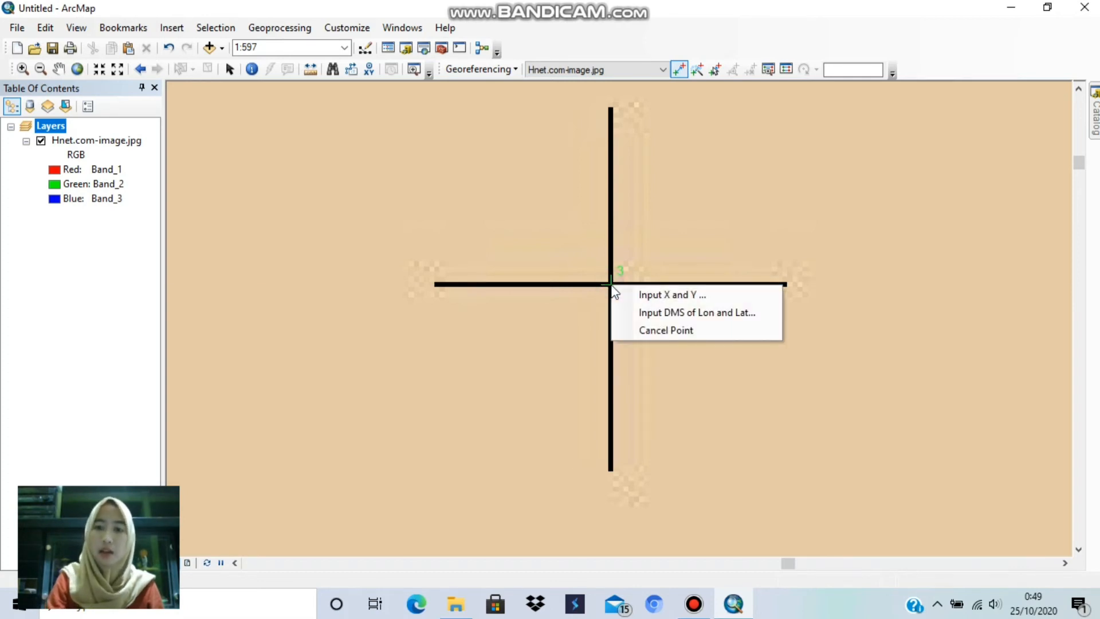
click(645, 297)
click(593, 279)
key(BackSpace)
key(BackSpace)
key(BackSpace)
key(BackSpace)
key(BackSpace)
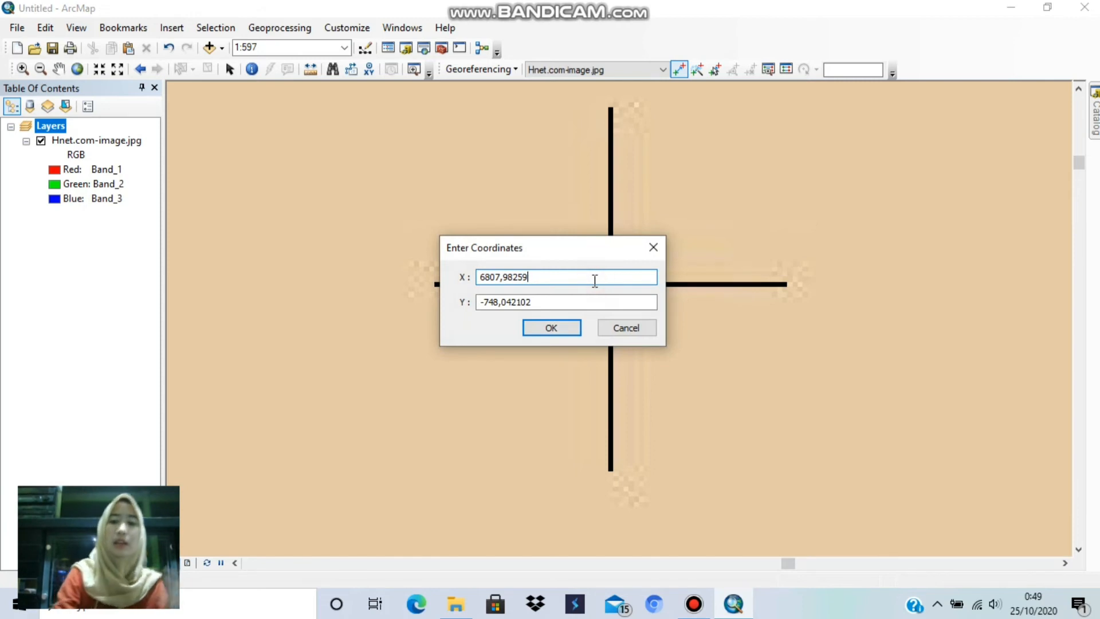
key(BackSpace)
key(BackSpace)
key(BackSpace)
key(BackSpace)
key(BackSpace)
key(BackSpace)
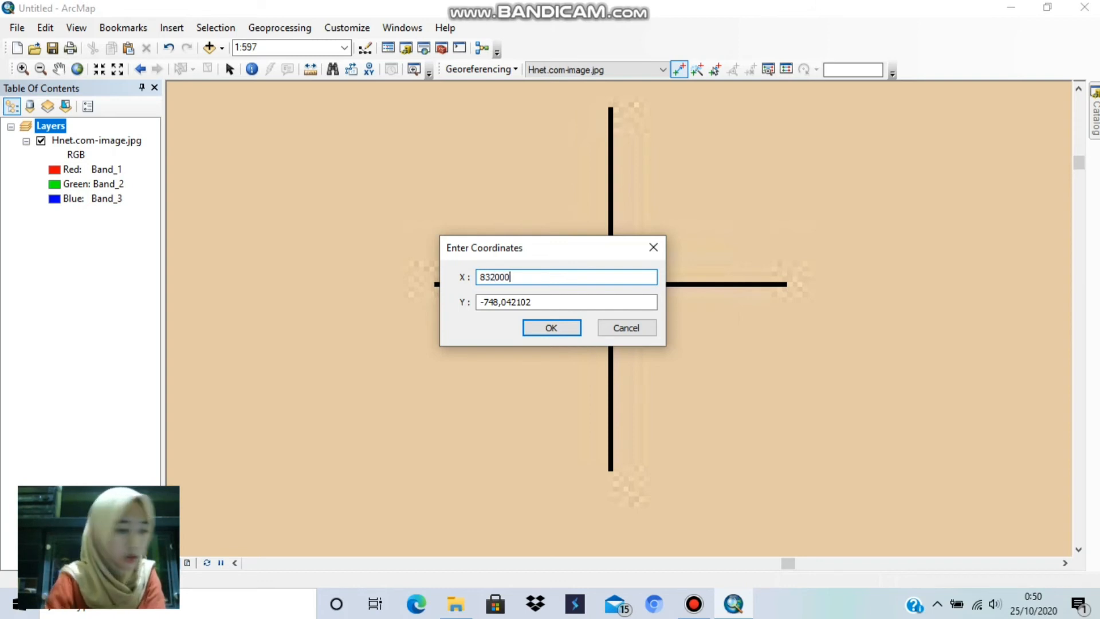
click(567, 302)
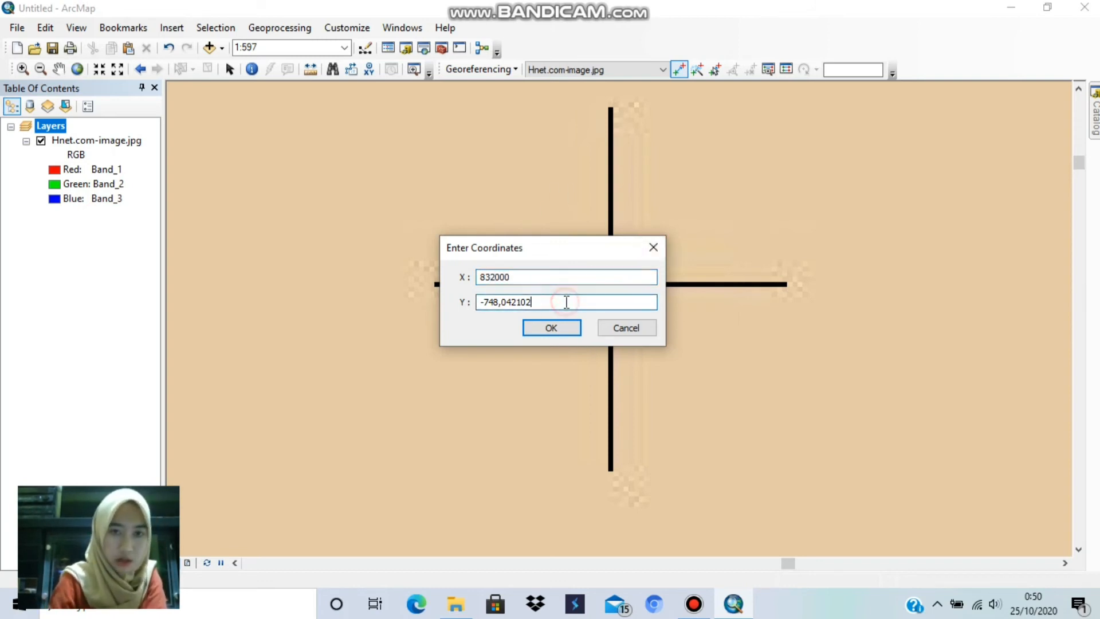
key(BackSpace)
key(BackSpace)
key(BackSpace)
key(BackSpace)
key(BackSpace)
key(BackSpace)
key(BackSpace)
key(BackSpace)
key(BackSpace)
key(BackSpace)
key(BackSpace)
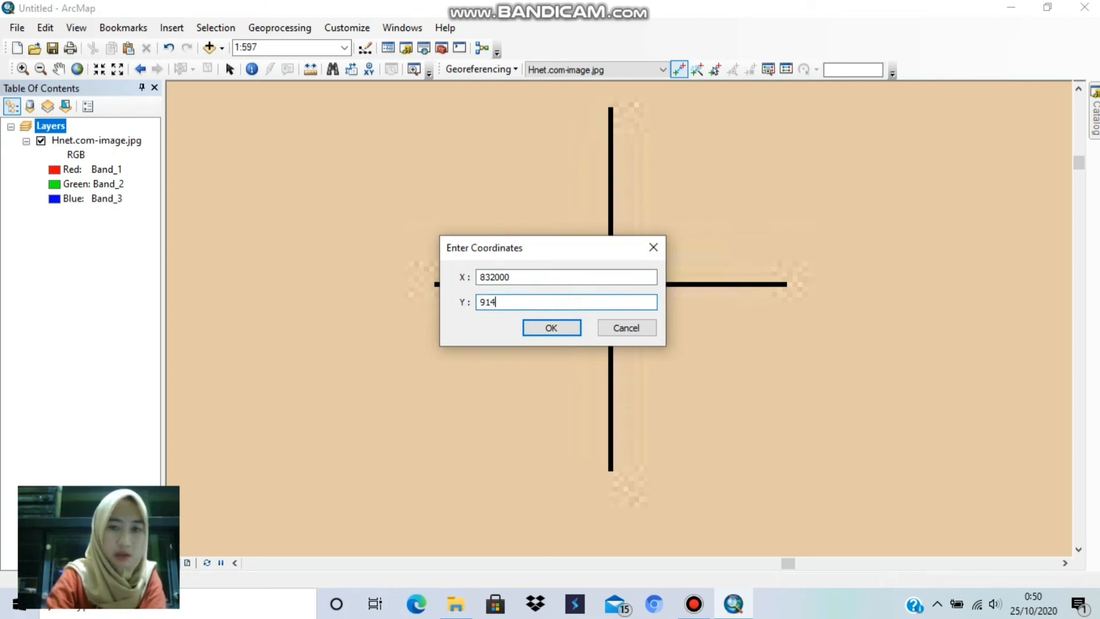
text(9140000)
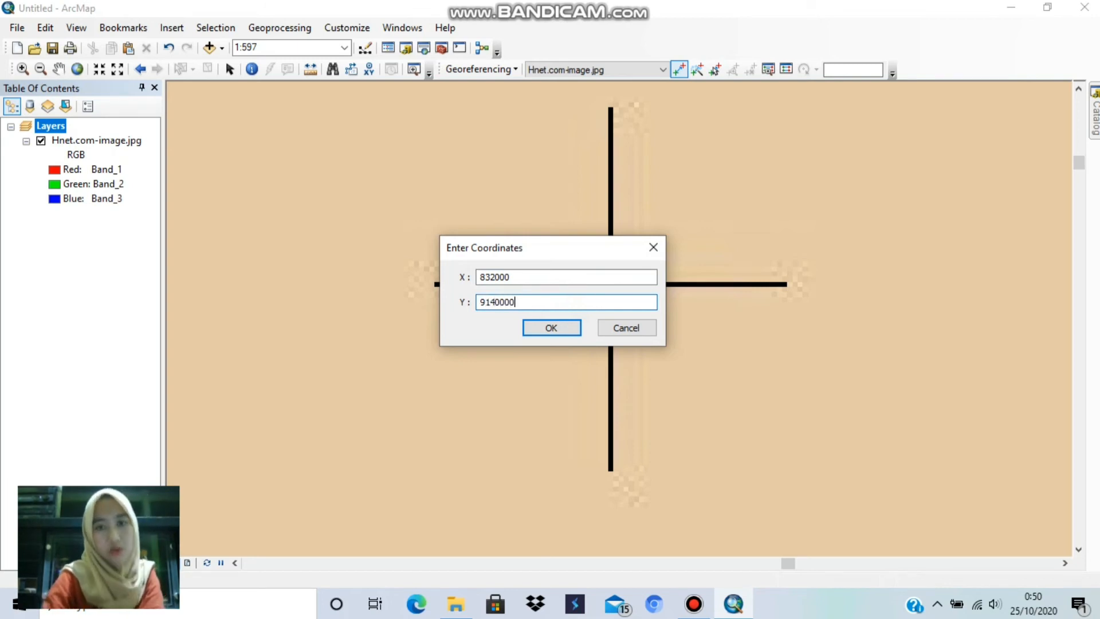
click(556, 332)
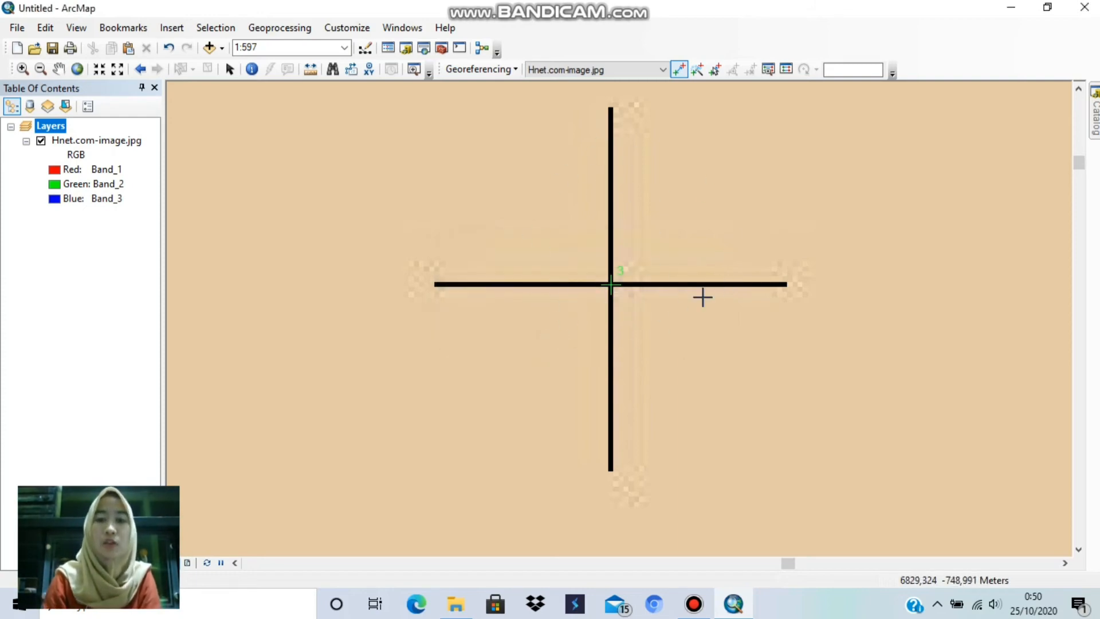
Step: Locate the grid cross where 832000 and 9136000 meet, near the map's lower-right corner, for placing the fourth control point
click(77, 69)
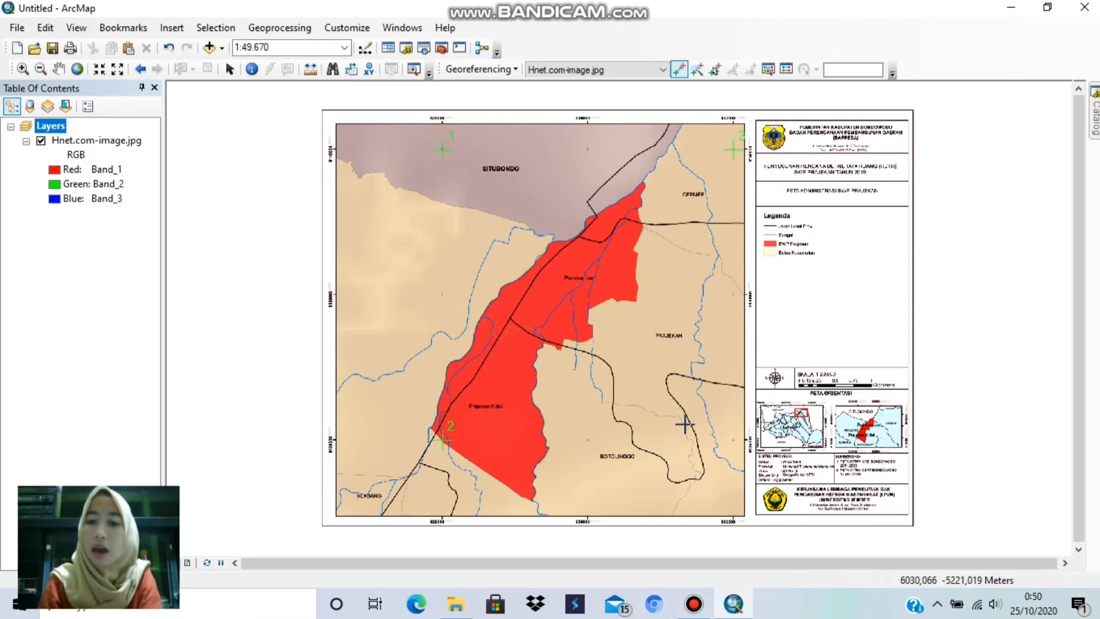
click(23, 69)
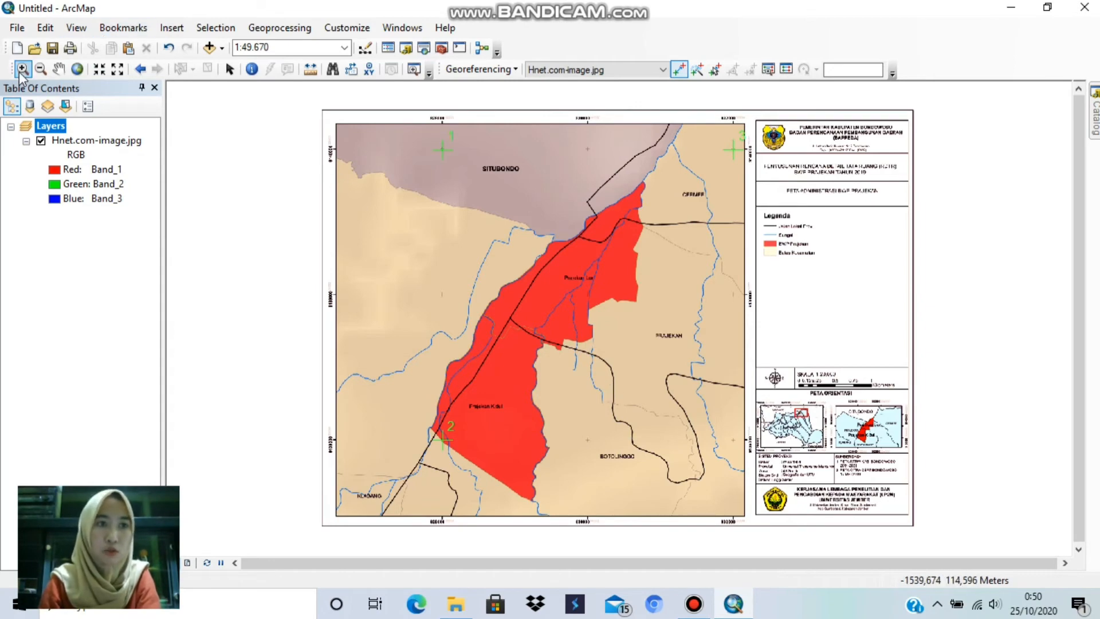
drag(650, 368, 755, 549)
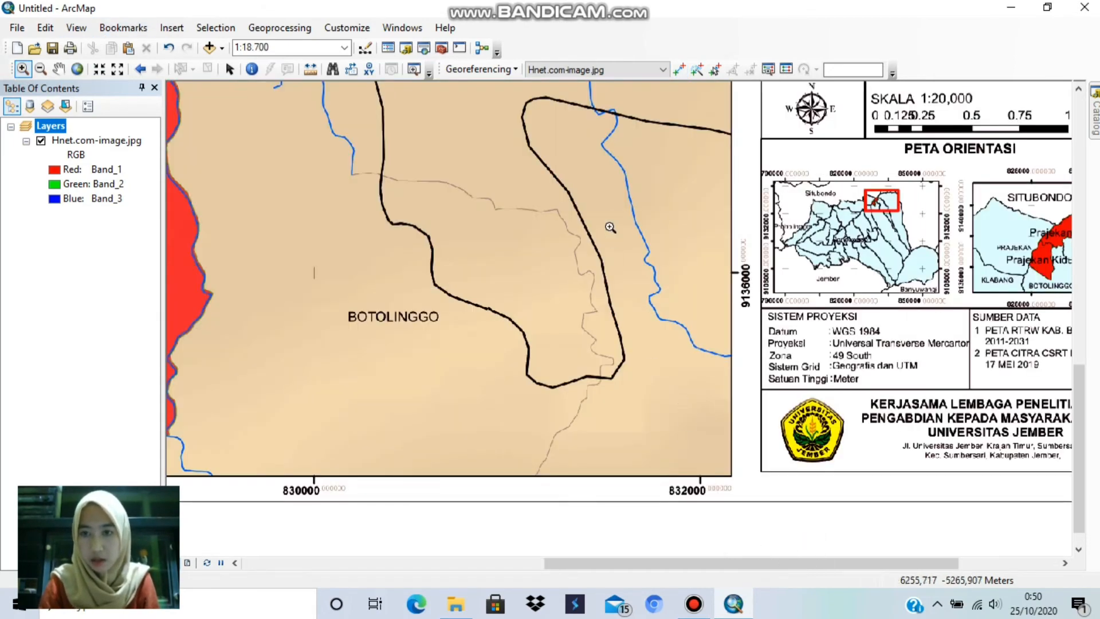
drag(448, 107, 768, 525)
drag(506, 173, 798, 552)
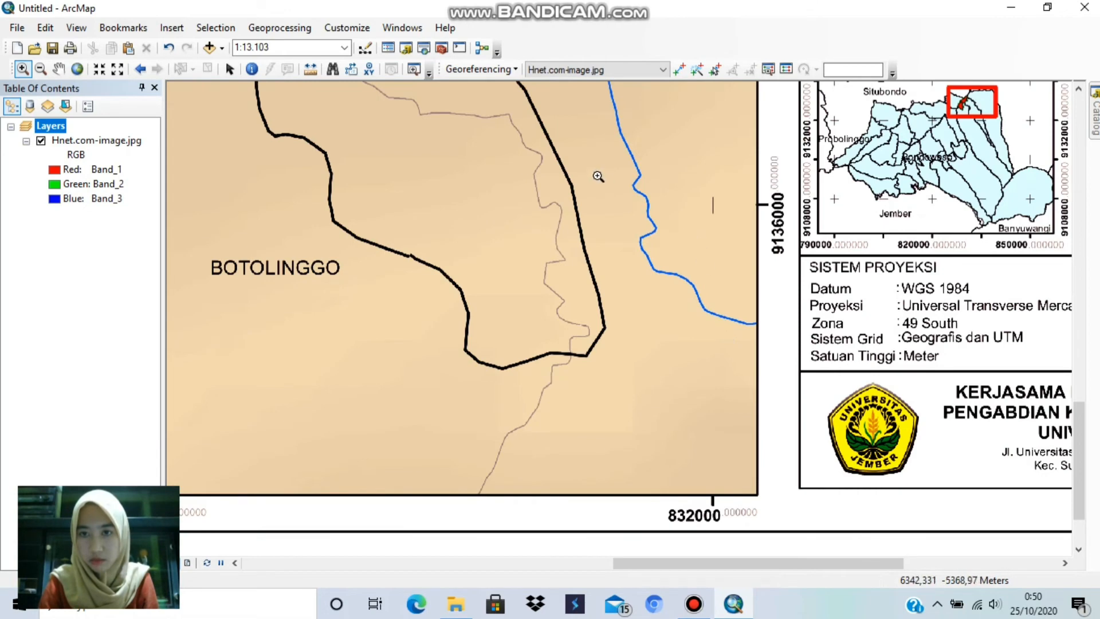
drag(503, 114, 798, 542)
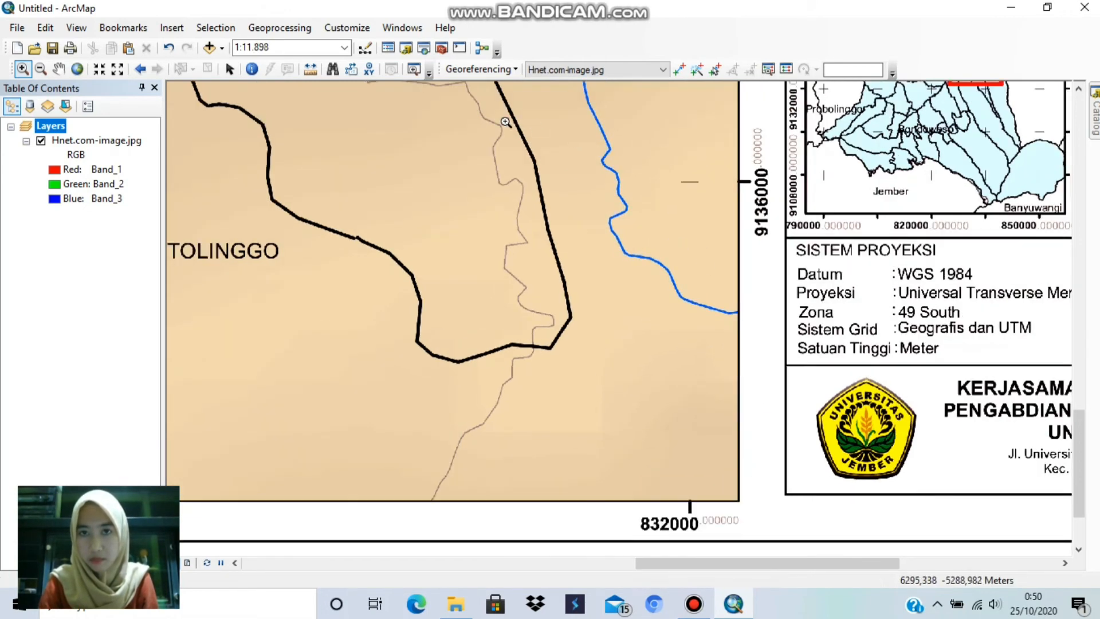
drag(488, 96, 792, 592)
drag(561, 99, 756, 551)
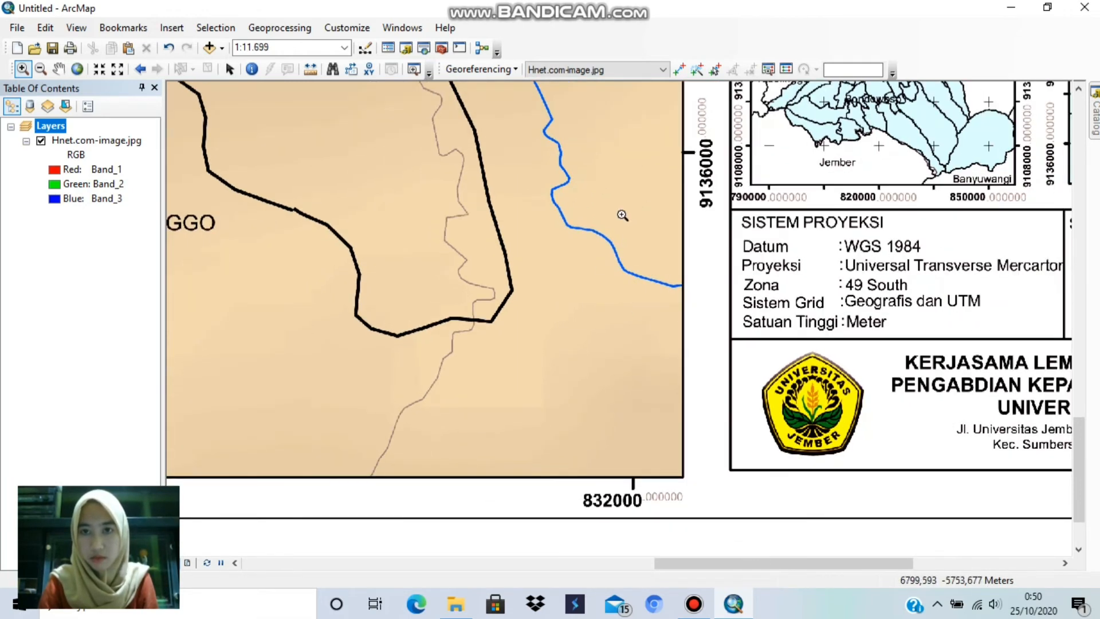
drag(526, 95, 720, 539)
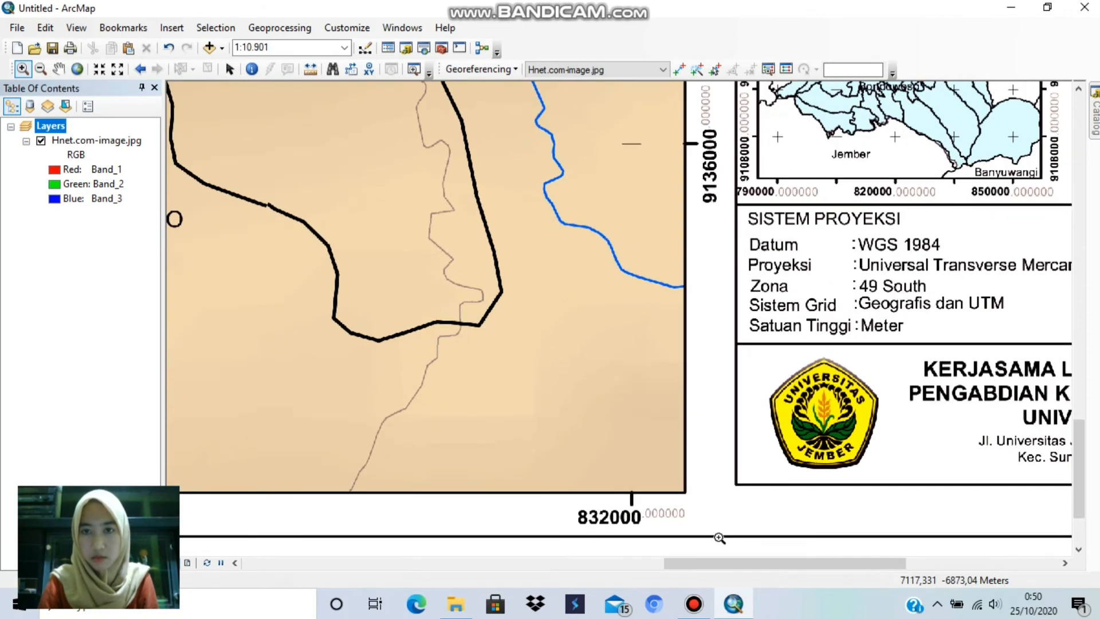
drag(522, 93, 733, 543)
drag(522, 101, 721, 581)
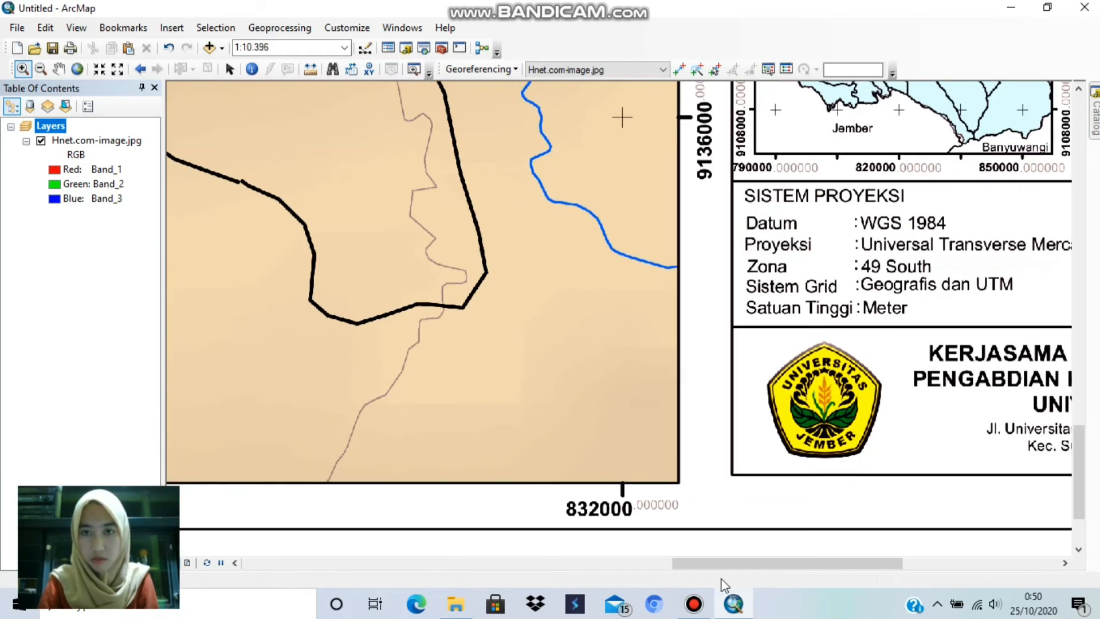
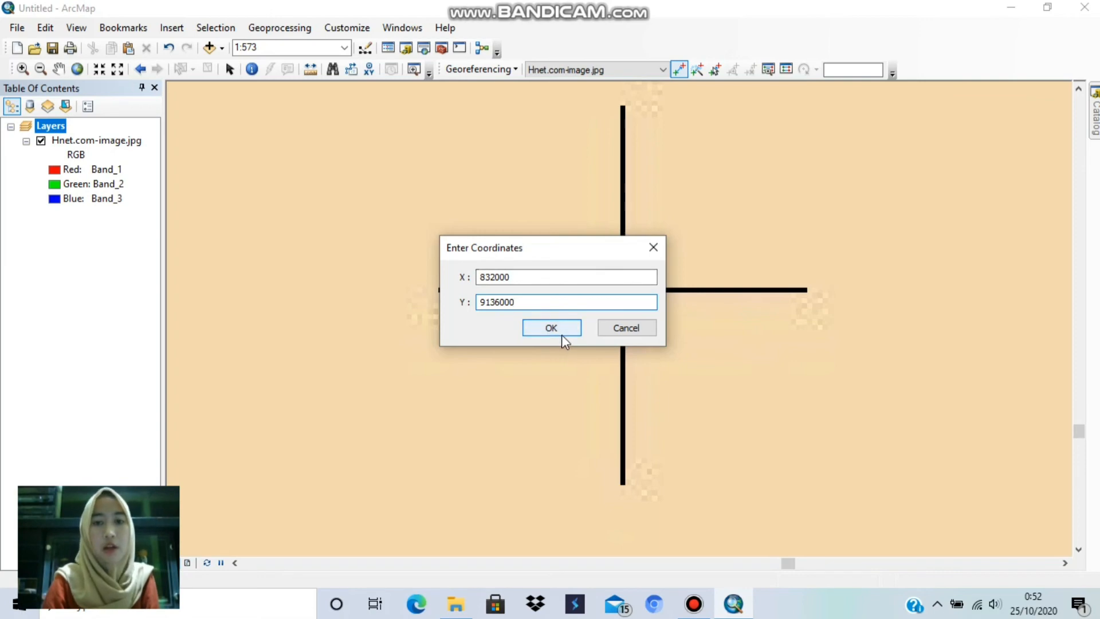
Step: Assign the fourth control point the target coordinates X 832000 and Y 9136000, and enable Auto Adjust for the georeferencing
click(561, 335)
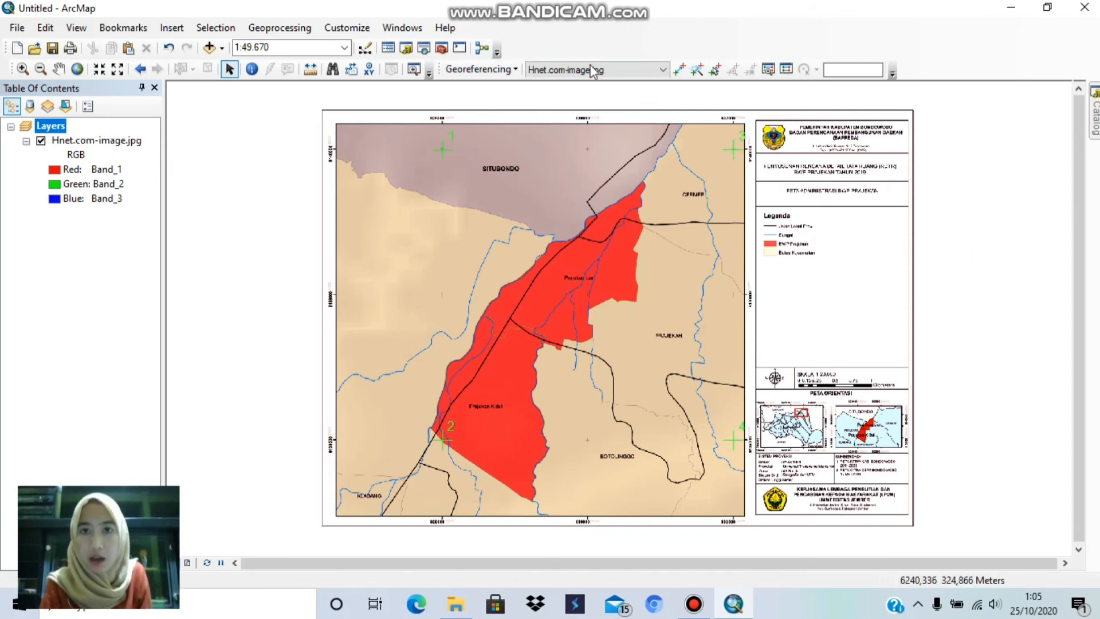
click(512, 69)
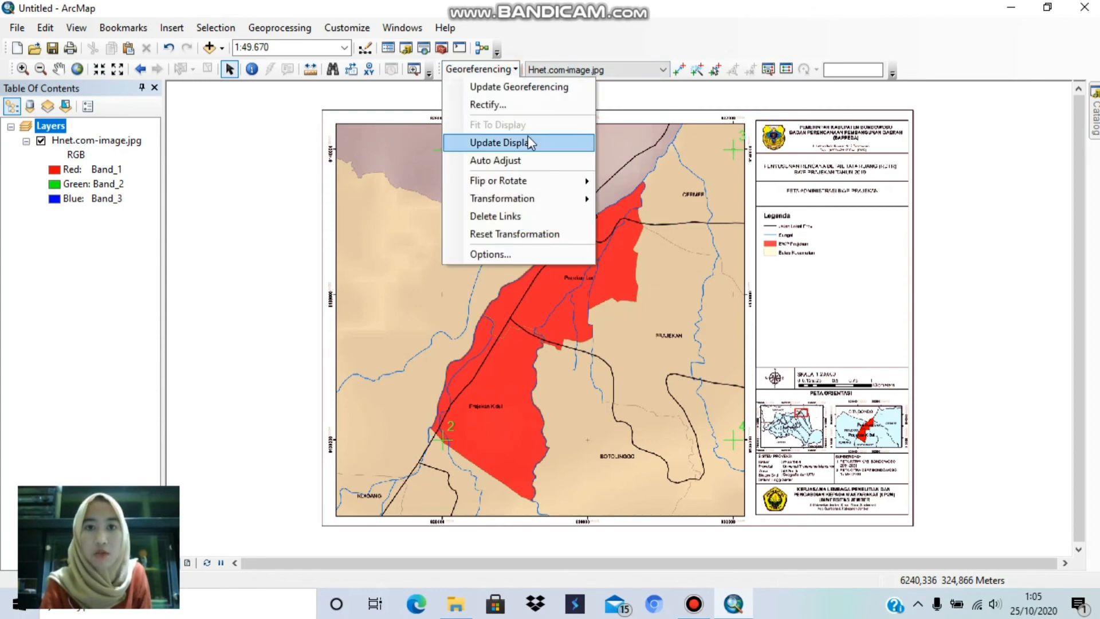
click(520, 164)
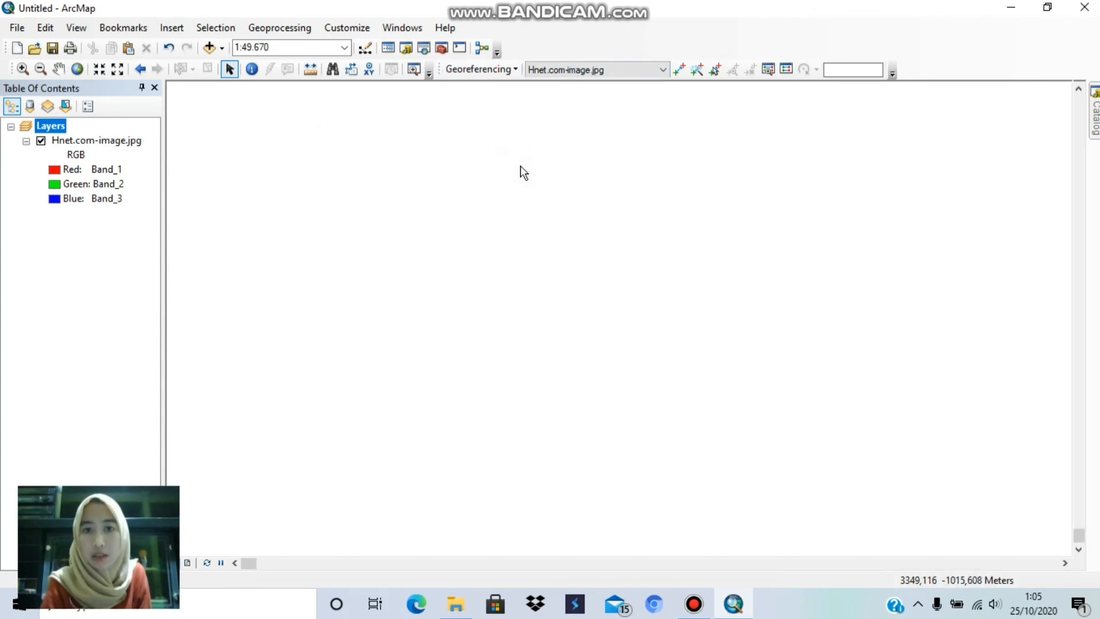
Step: Zoom to the Hnet.com-image.jpg layer and examine the link table's coordinates and total RMS error
click(125, 143)
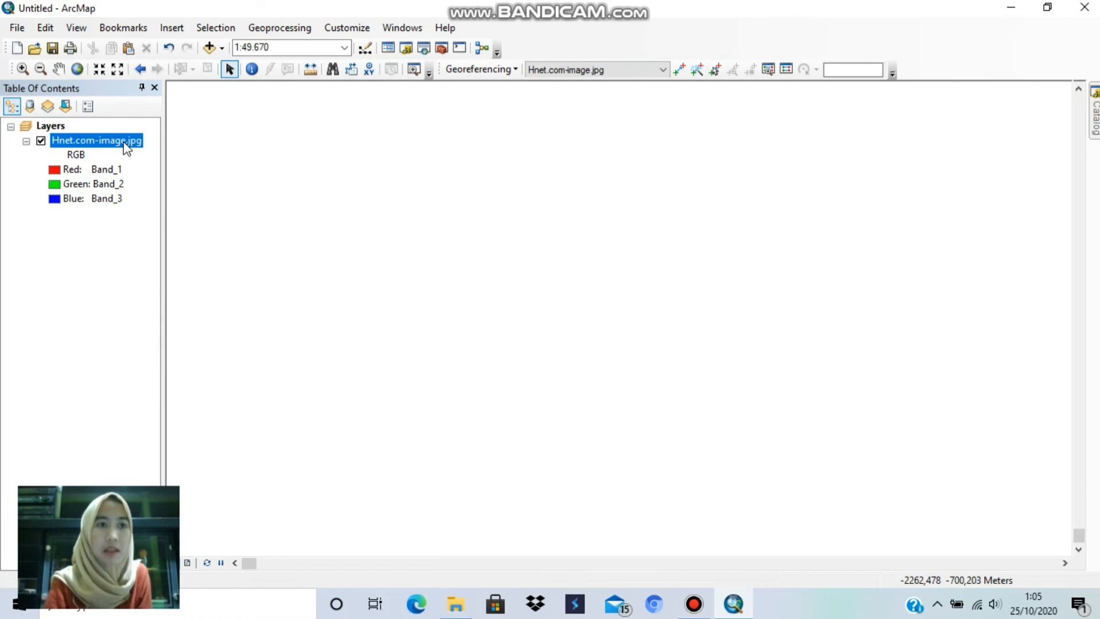
right_click(126, 148)
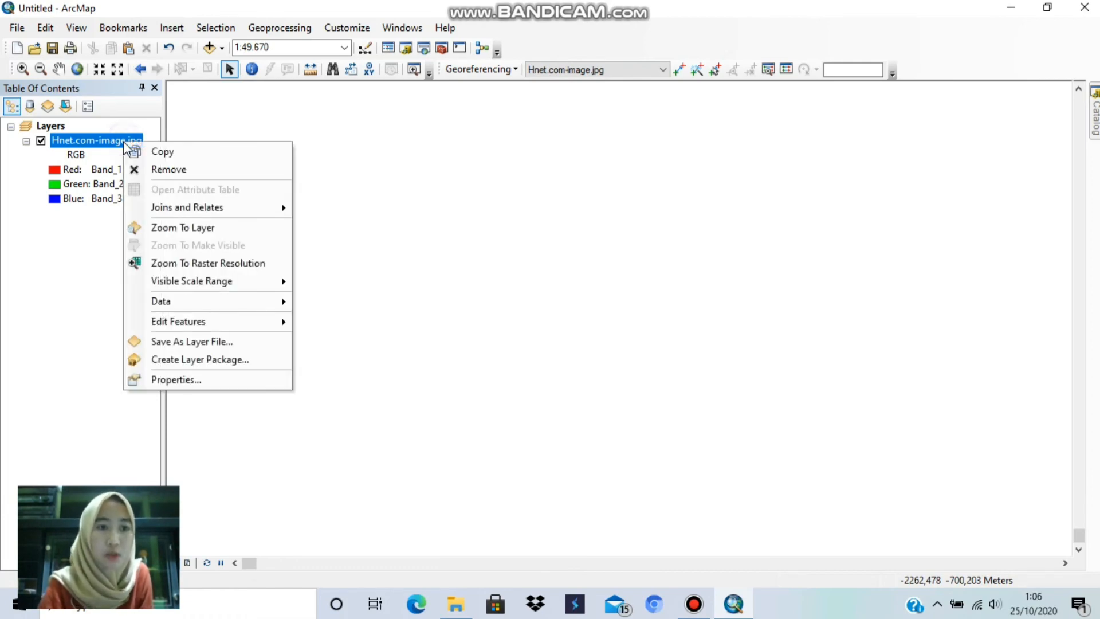
click(173, 229)
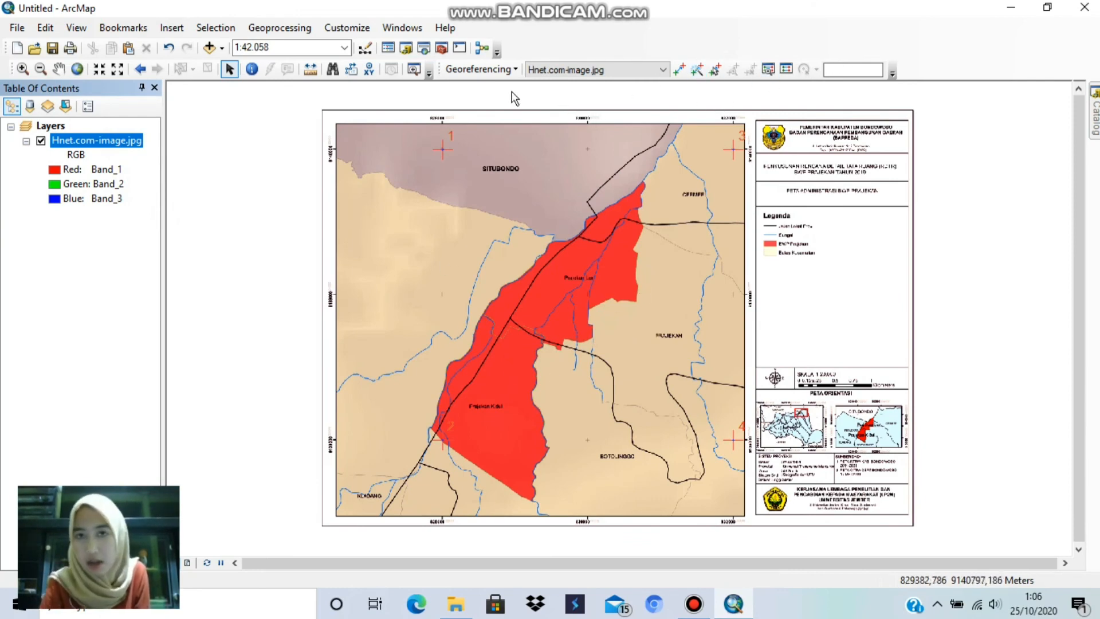
click(788, 70)
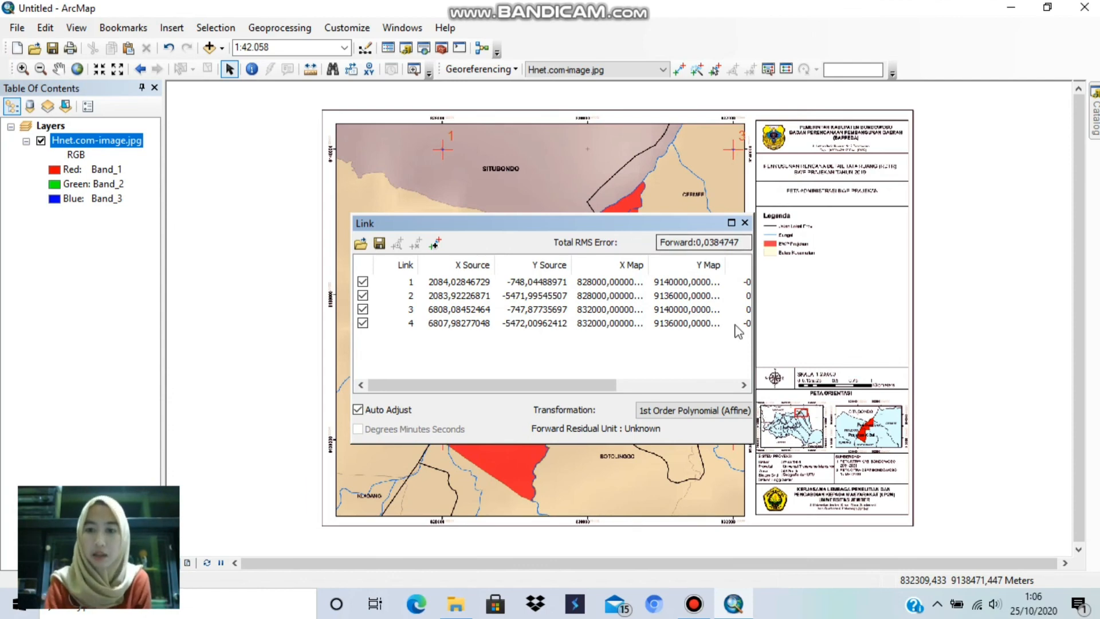
click(745, 223)
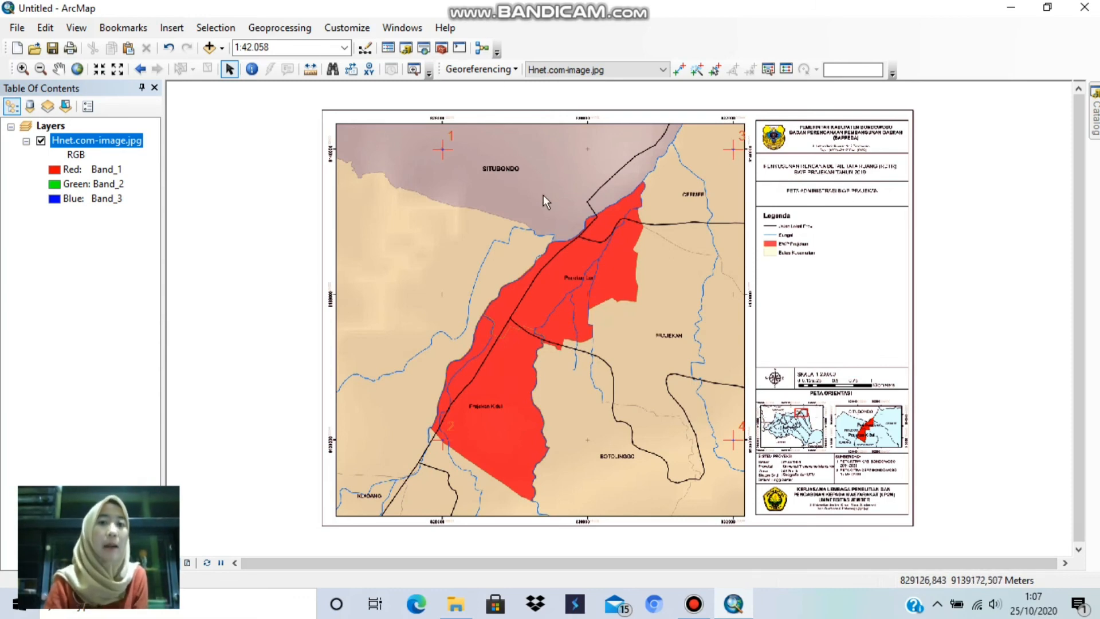
Step: Save the current warp to the image dataset with Update Georeferencing
click(502, 70)
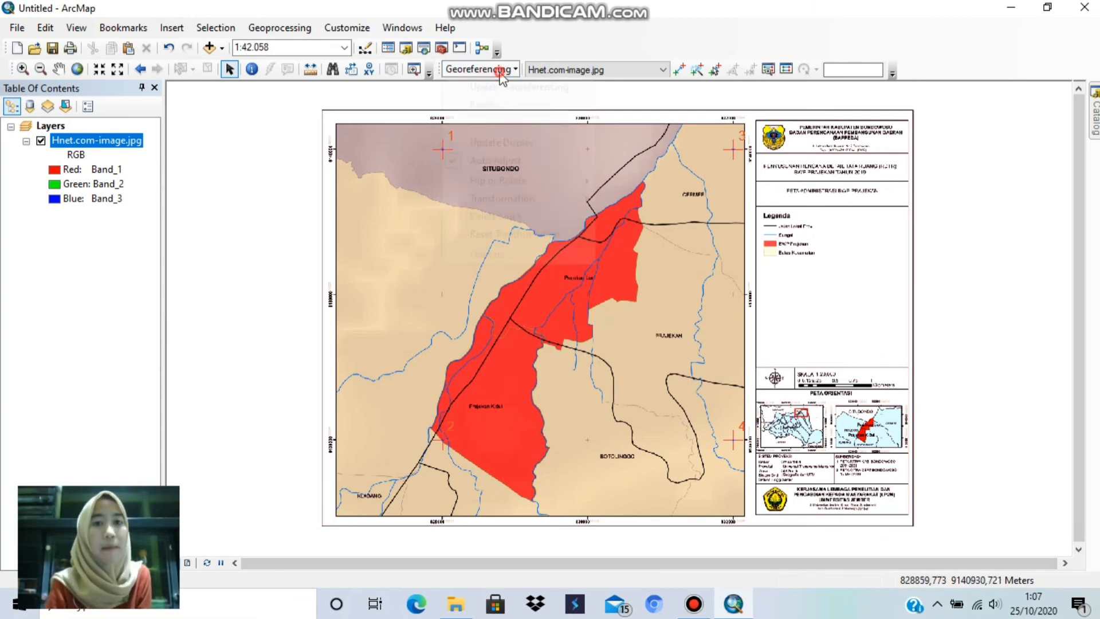
click(502, 70)
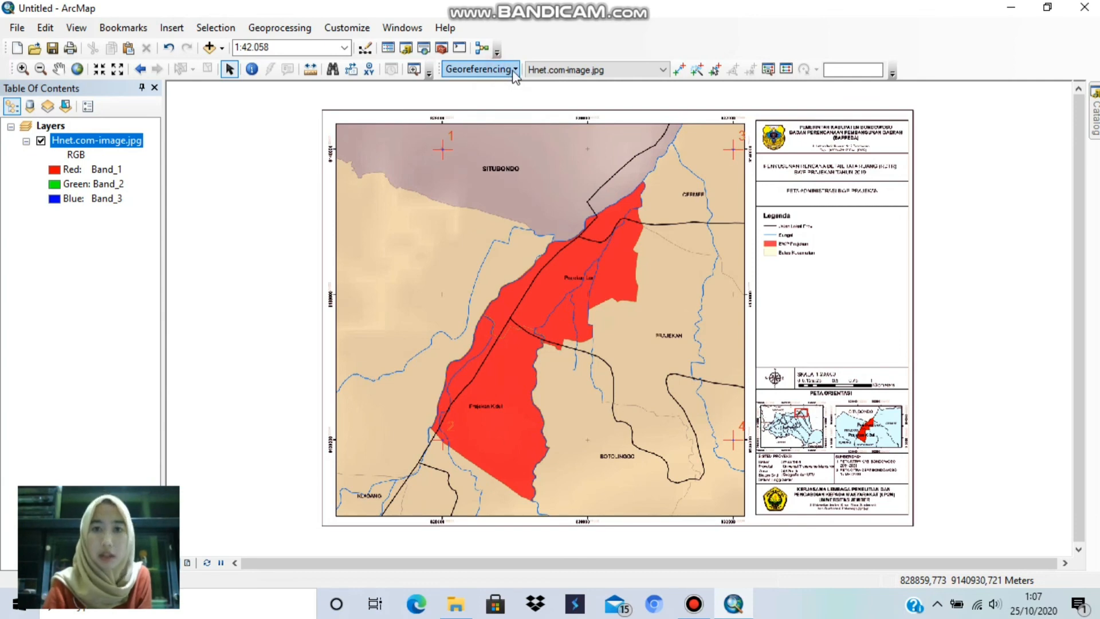
click(513, 74)
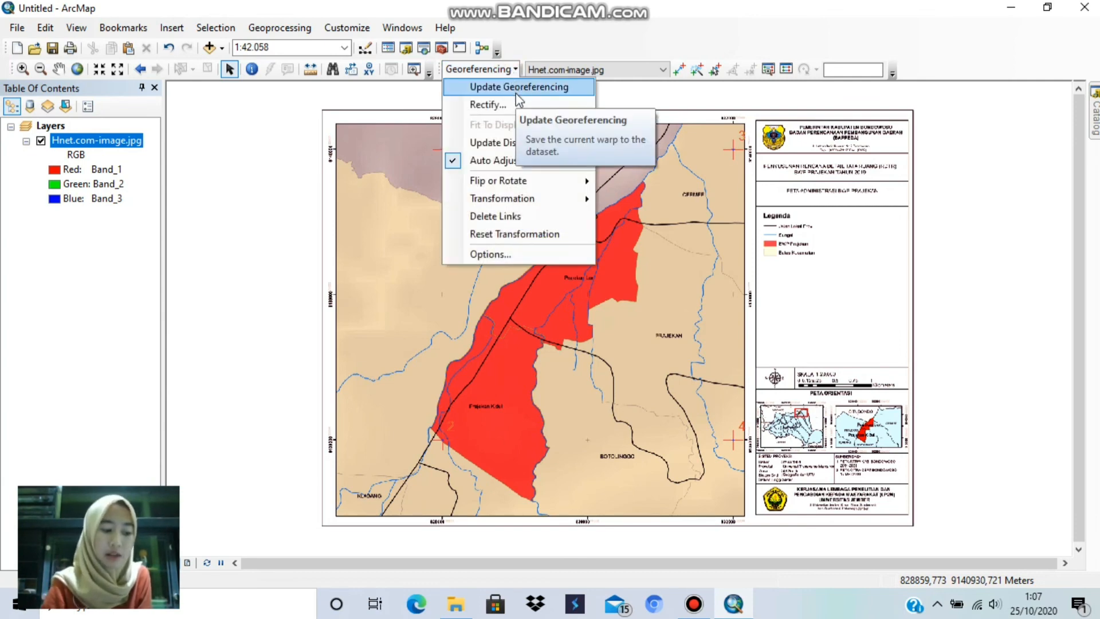
click(516, 94)
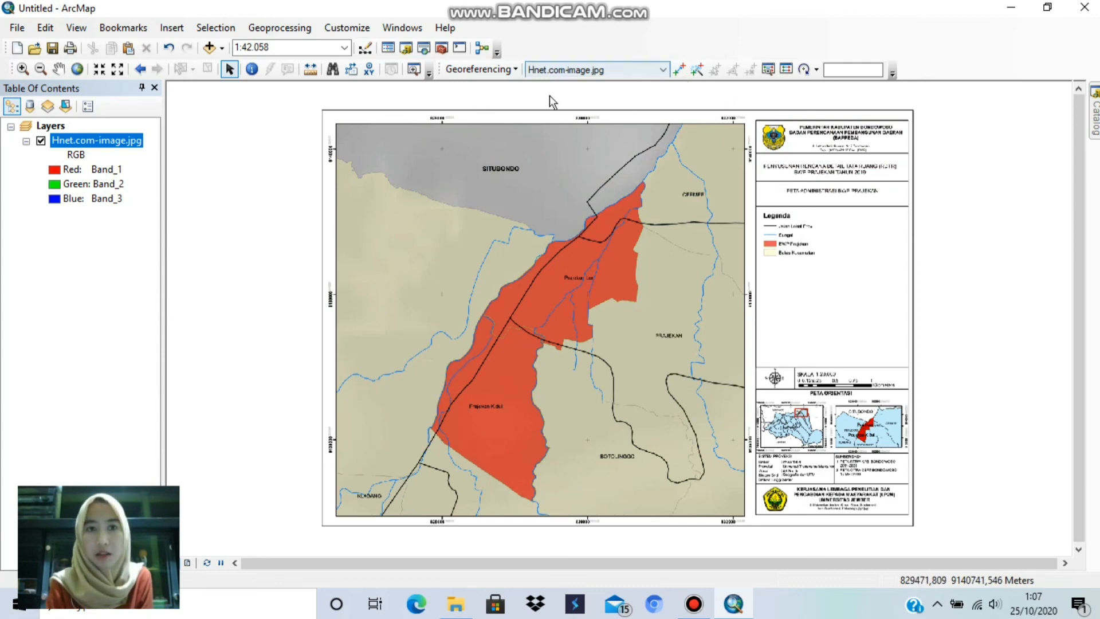
Step: Recheck the link table and inspect the first control point at the grid cross where 828000 and 9140000 meet
click(788, 71)
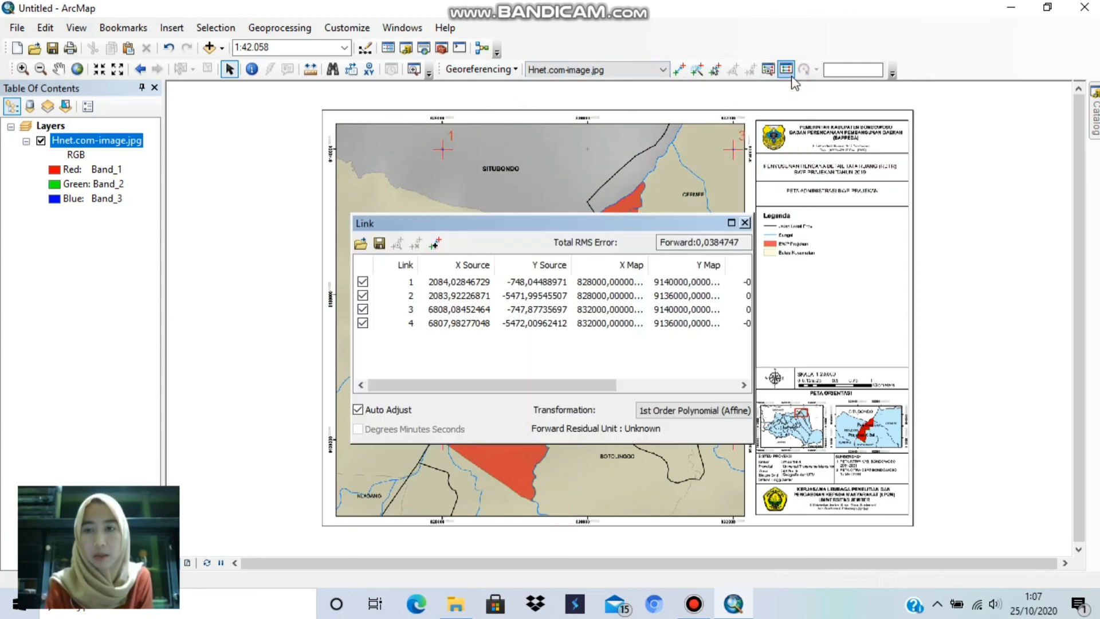
click(745, 223)
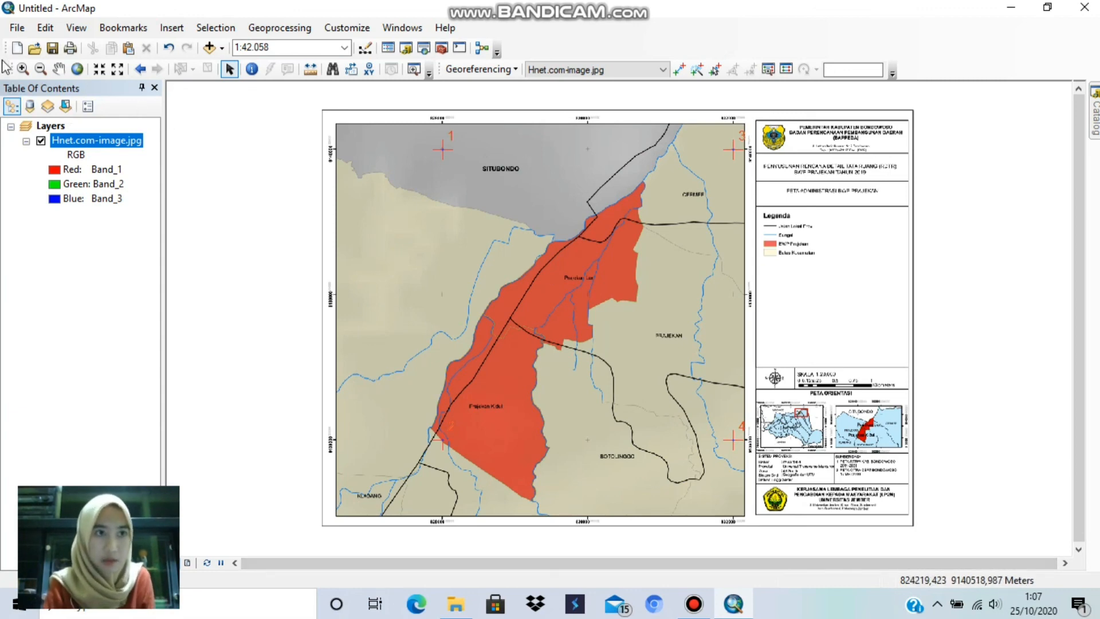
click(23, 68)
drag(288, 96, 537, 261)
drag(316, 97, 767, 403)
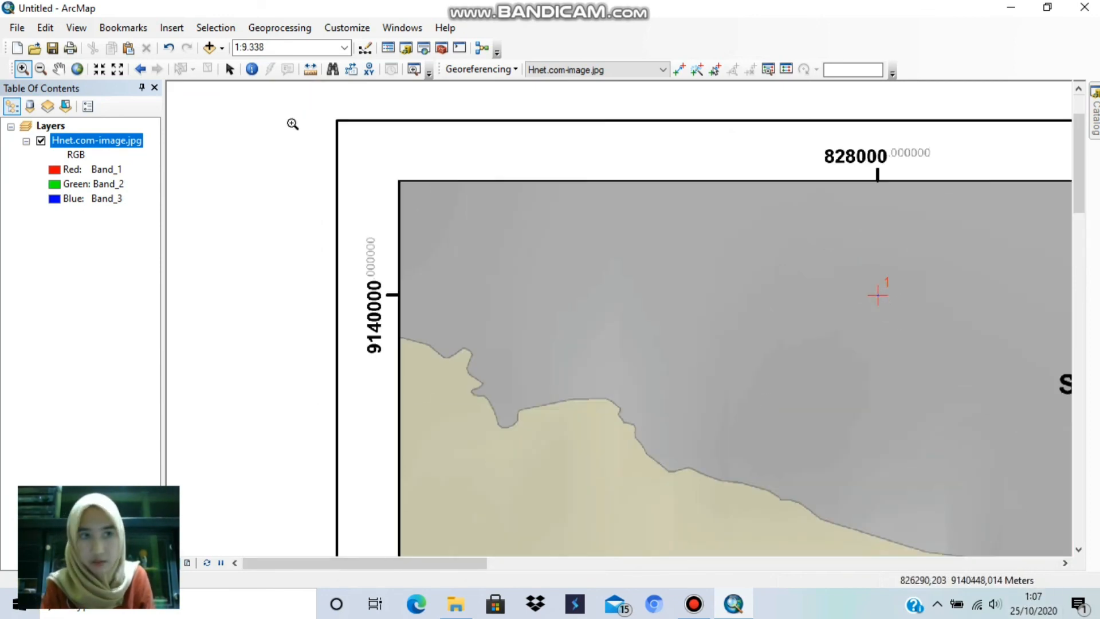
click(229, 69)
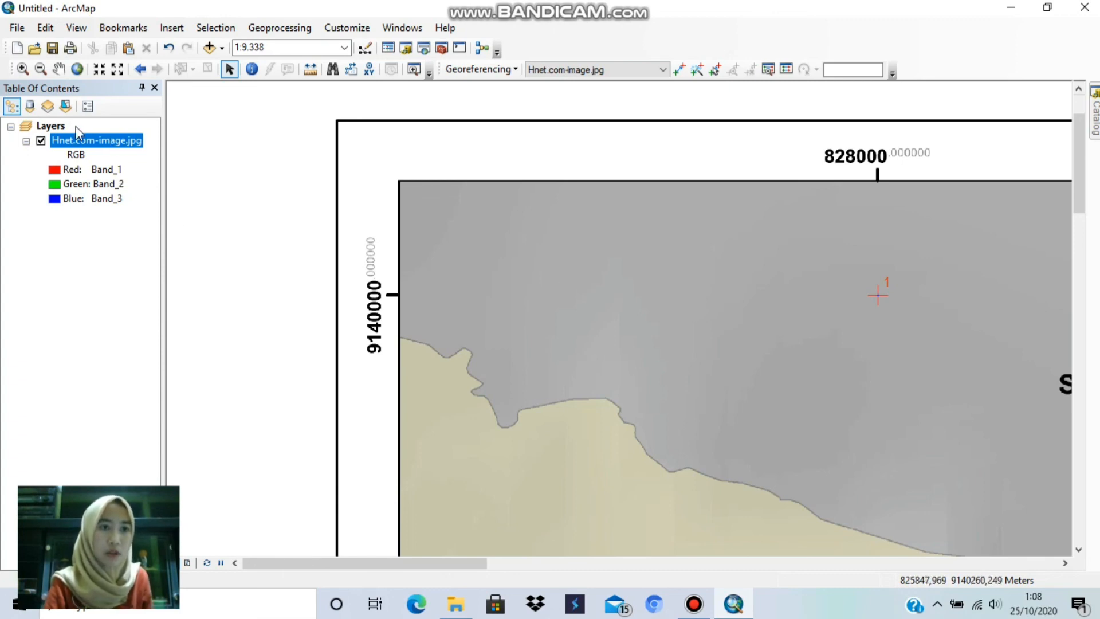
Step: Remove the Hnet.com-image.jpg layer and add the same image back to the map from New folder
right_click(126, 145)
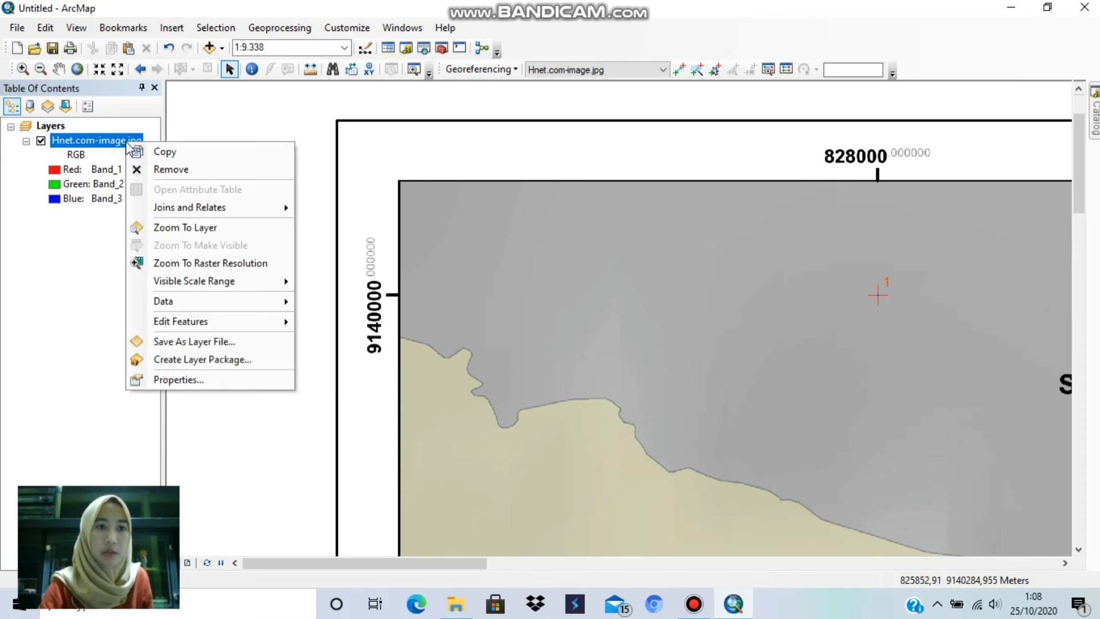
click(167, 171)
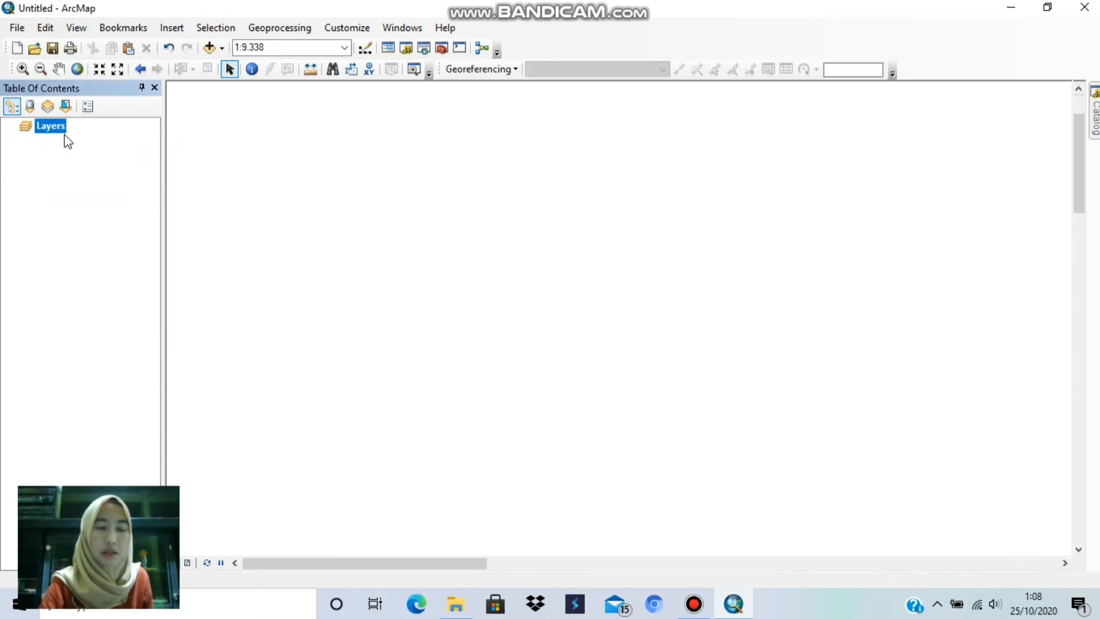
right_click(50, 136)
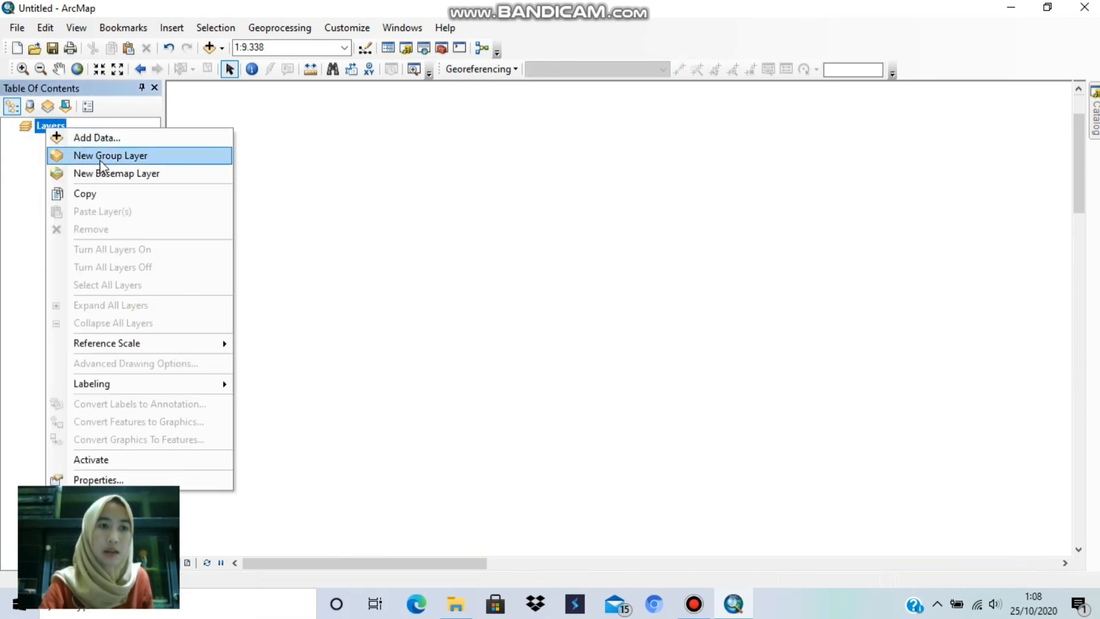
click(95, 143)
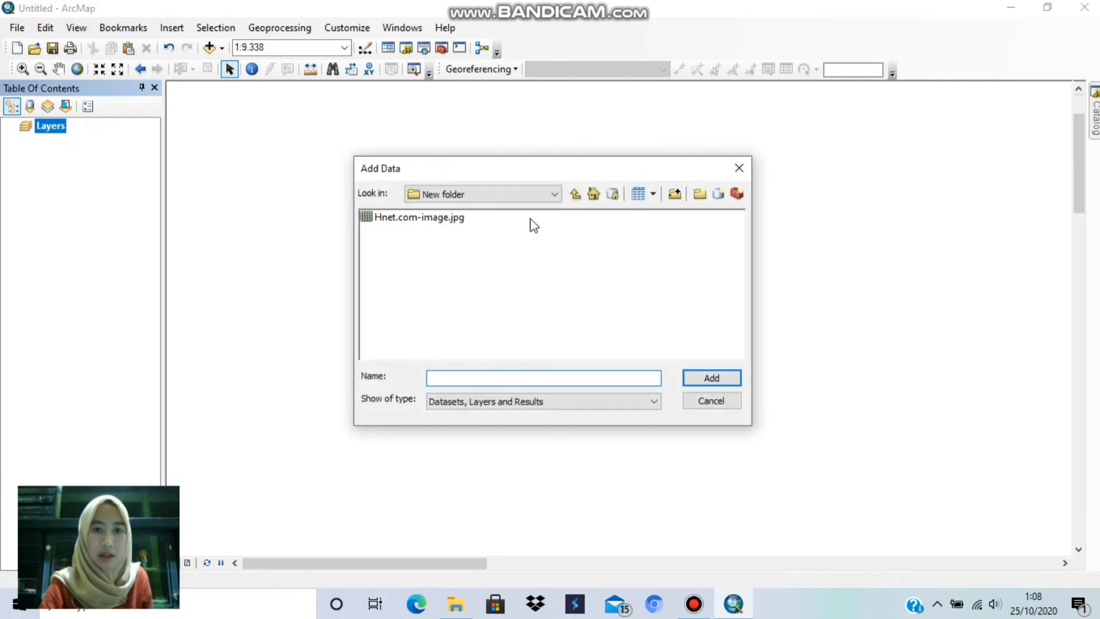
double_click(496, 218)
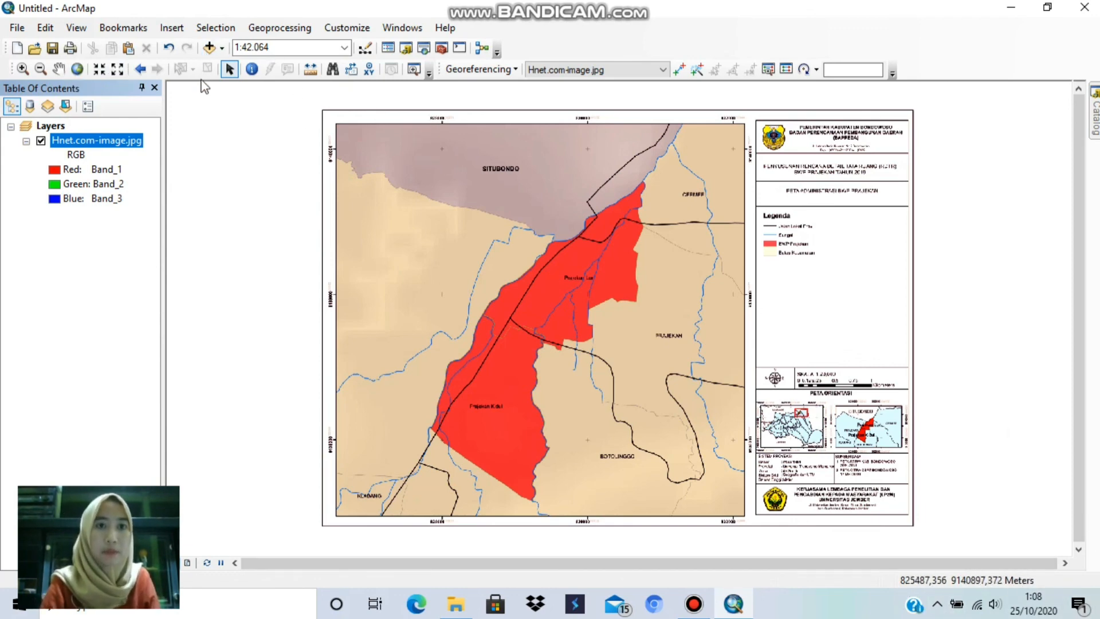
Step: Check the reloaded image's coordinates at the grid cross where 828000 and 9140000 meet, and return to the full extent
click(23, 68)
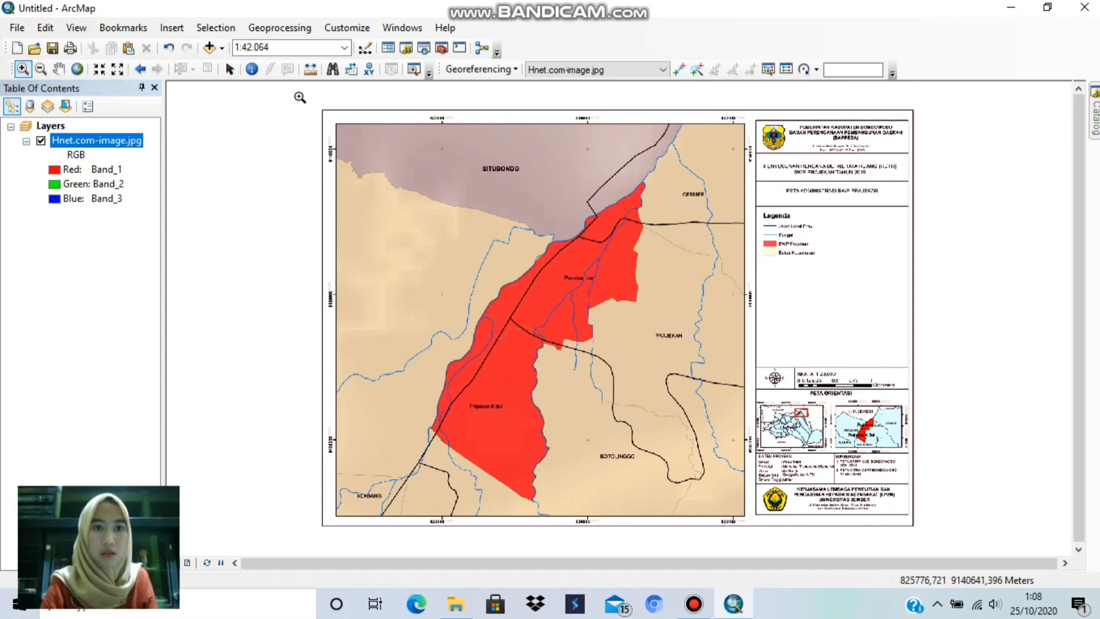
drag(300, 98, 470, 216)
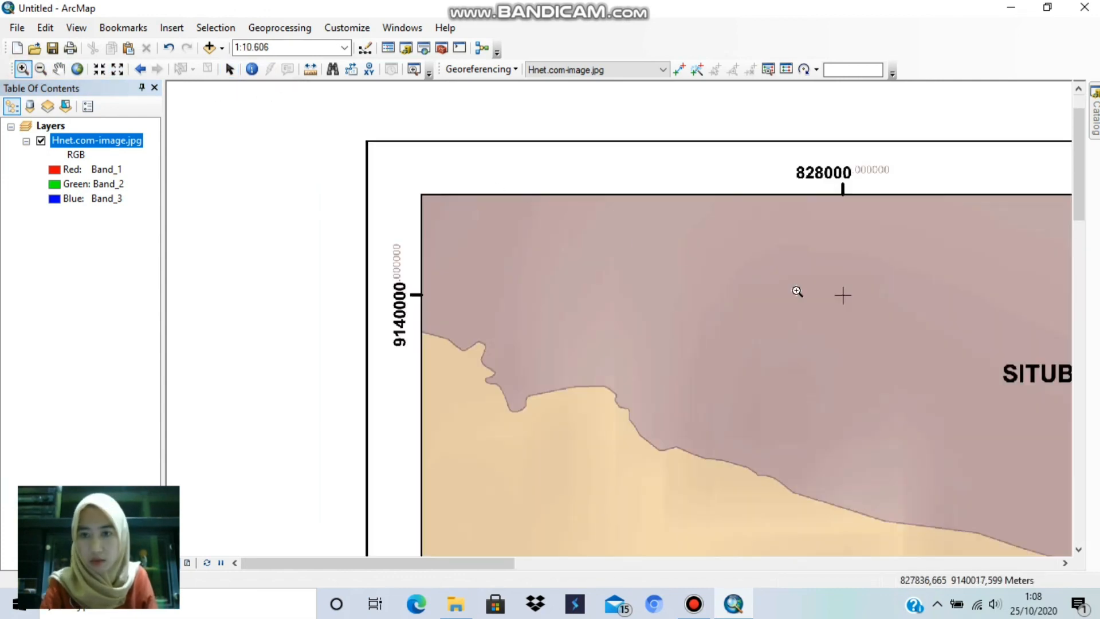
drag(348, 115, 903, 462)
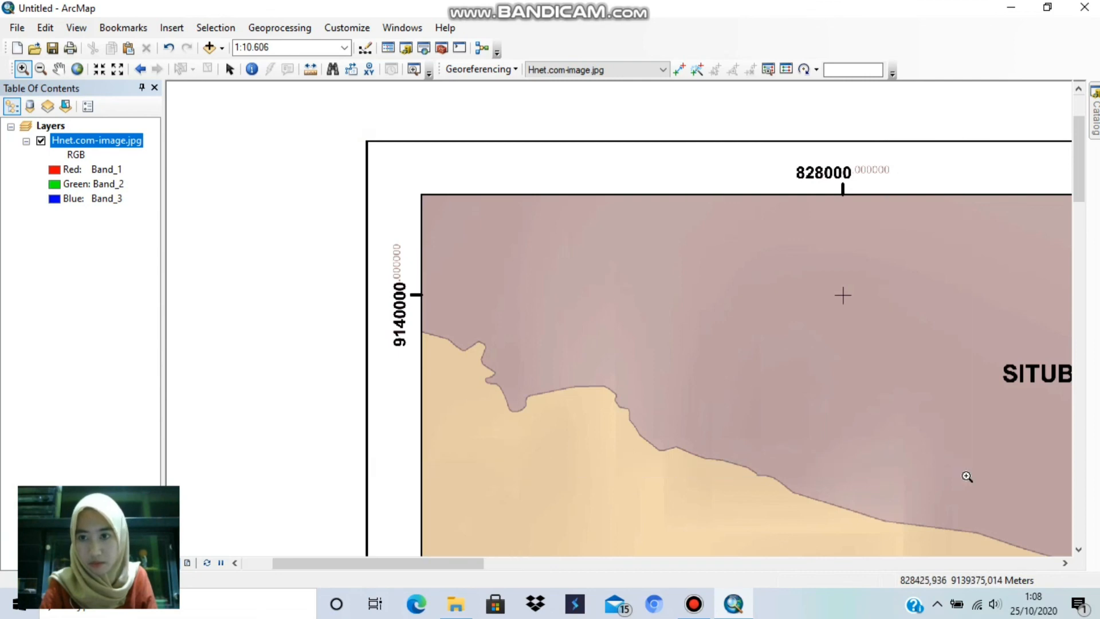
drag(216, 103, 967, 494)
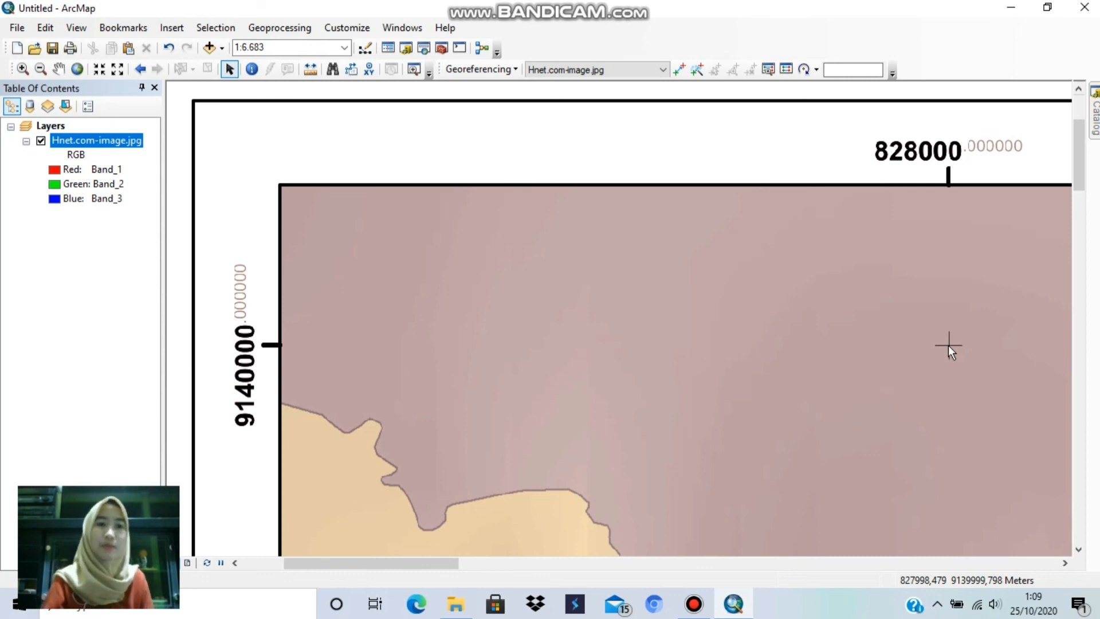
click(82, 70)
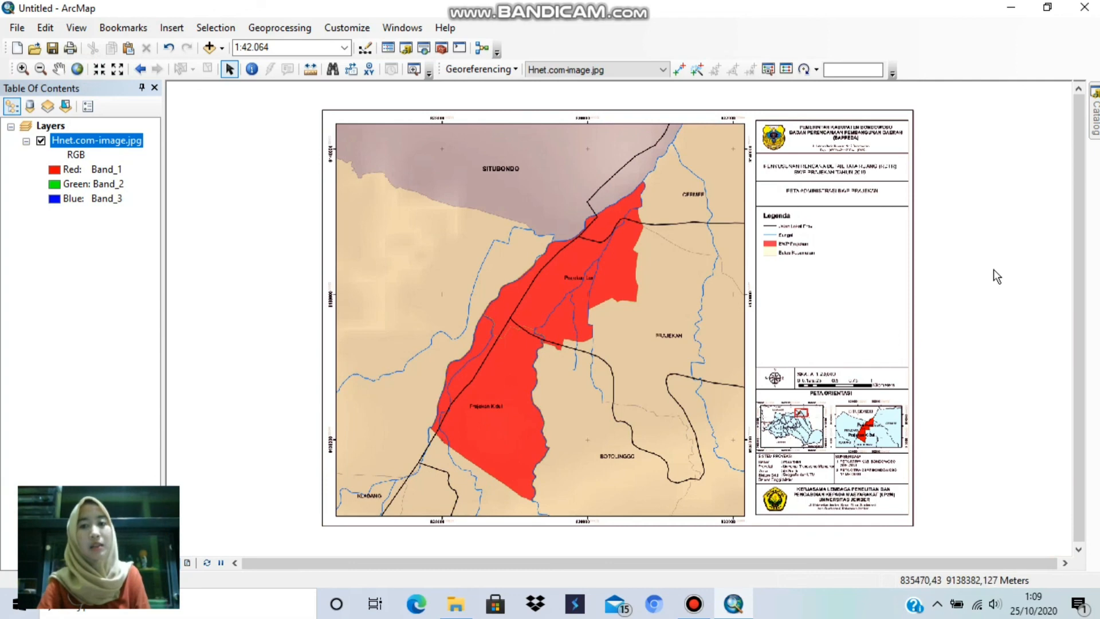